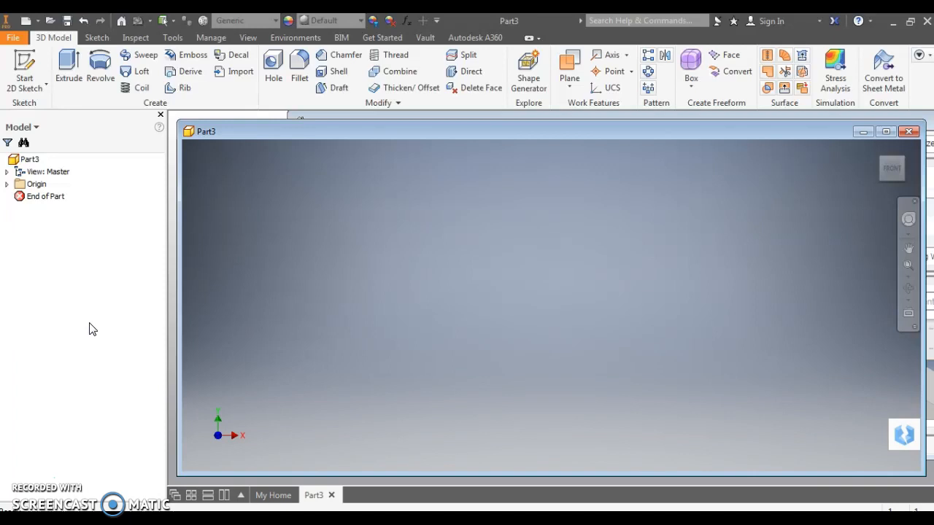
# Start a 2D sketch on the XZ plane
pyautogui.click(24, 85)
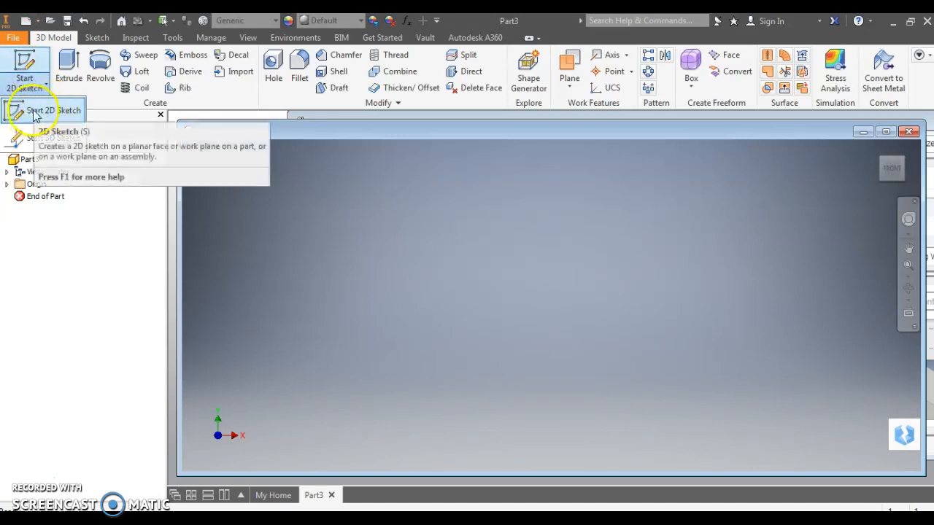
pyautogui.click(33, 112)
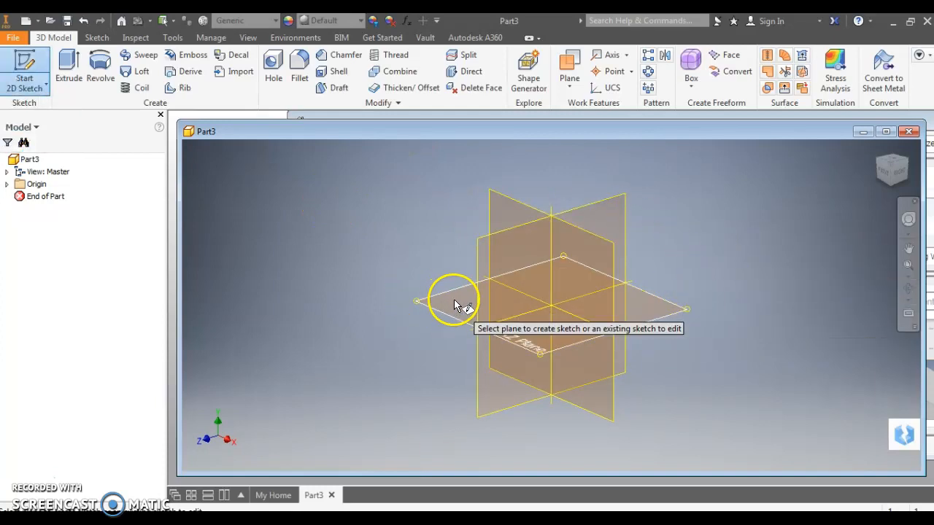
pyautogui.click(454, 306)
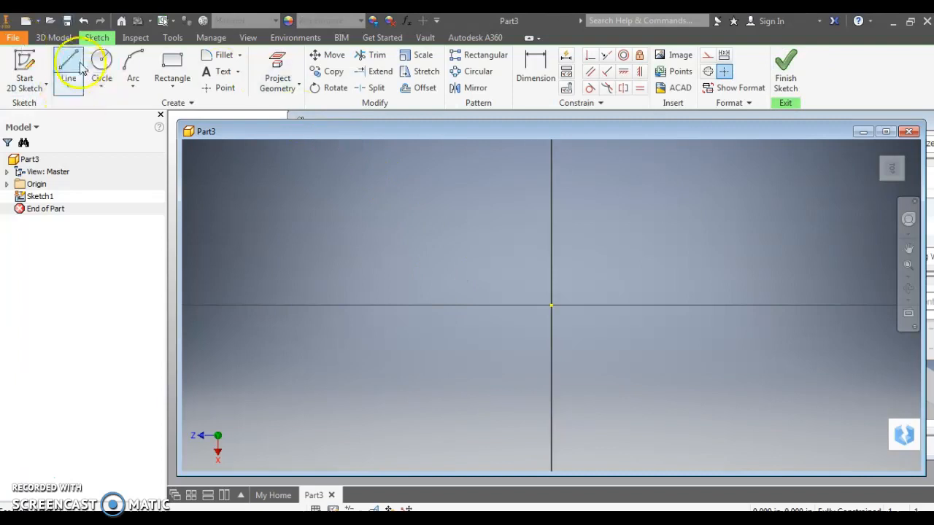
# Sketch a closed outline about 0.98 by 0.62 in from the origin, with a rectangular notch about 0.35 in deep in its left side
pyautogui.click(68, 64)
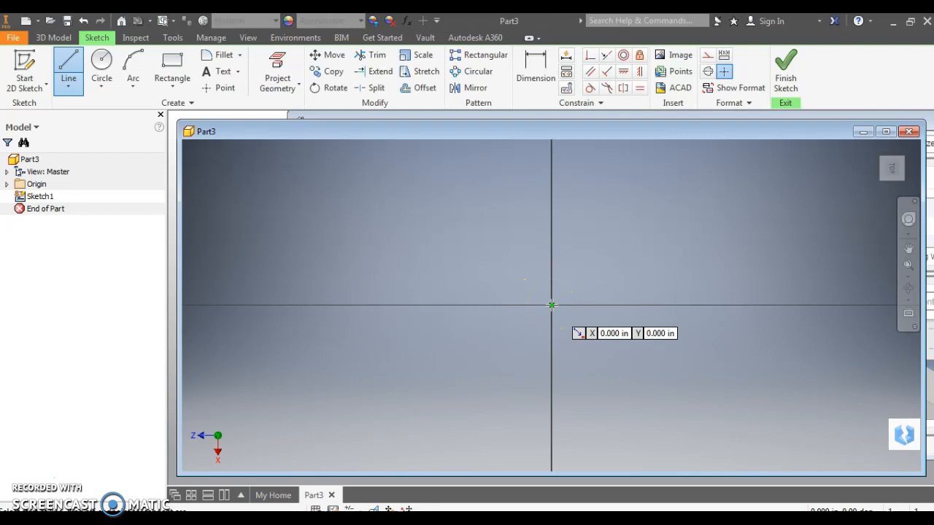
pyautogui.moveTo(551, 305)
pyautogui.mouseDown()
pyautogui.moveTo(754, 313)
pyautogui.moveTo(790, 304)
pyautogui.moveTo(797, 167)
pyautogui.mouseUp()
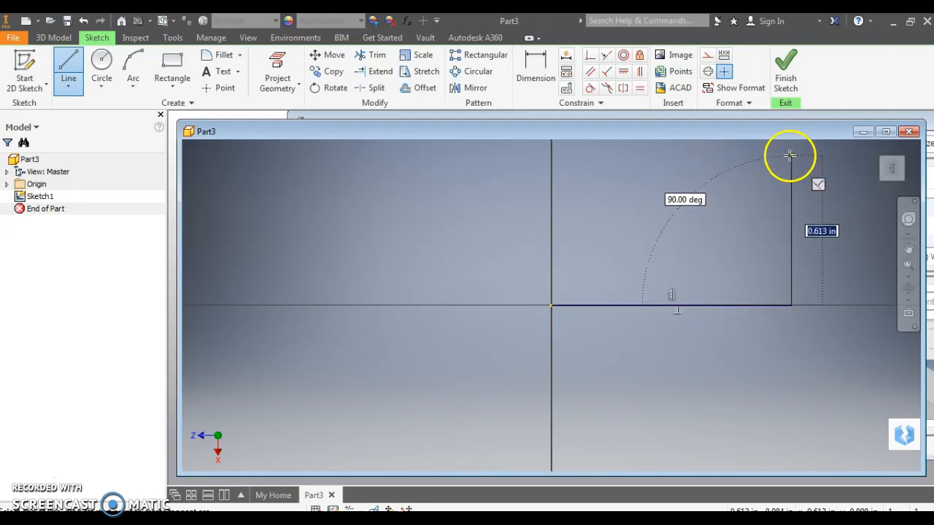
pyautogui.click(792, 155)
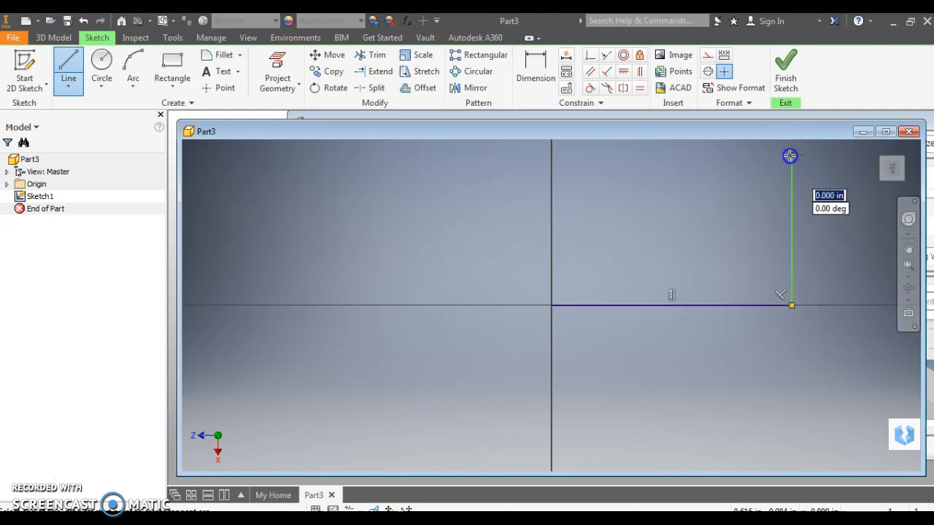
pyautogui.click(551, 154)
pyautogui.click(550, 199)
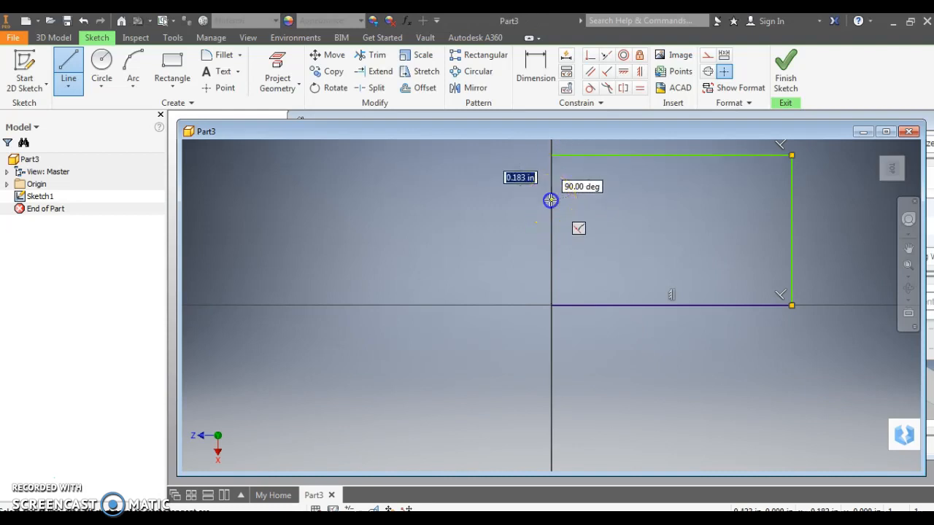
pyautogui.click(636, 200)
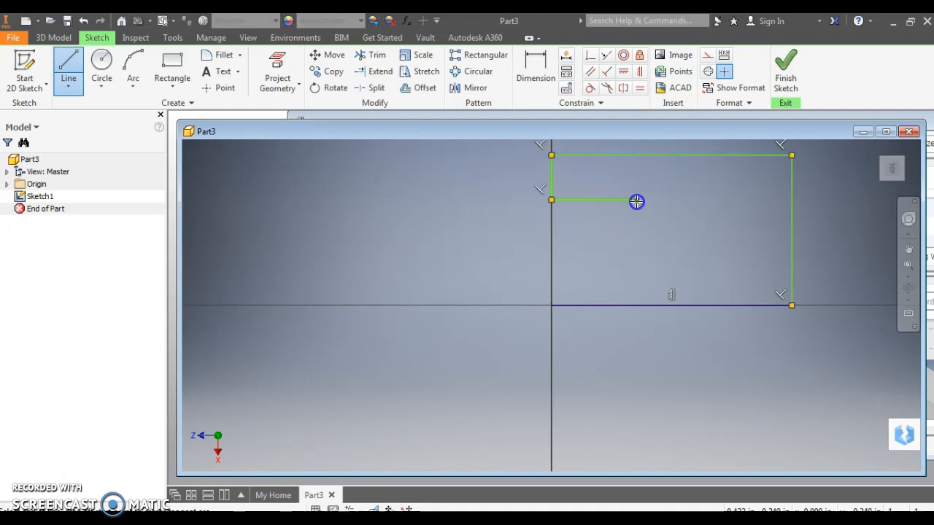
pyautogui.click(636, 261)
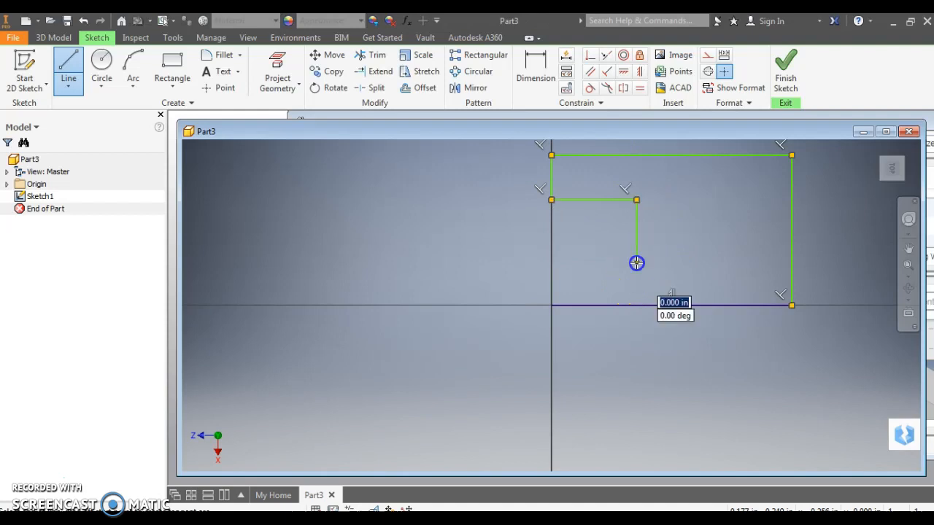
pyautogui.click(550, 261)
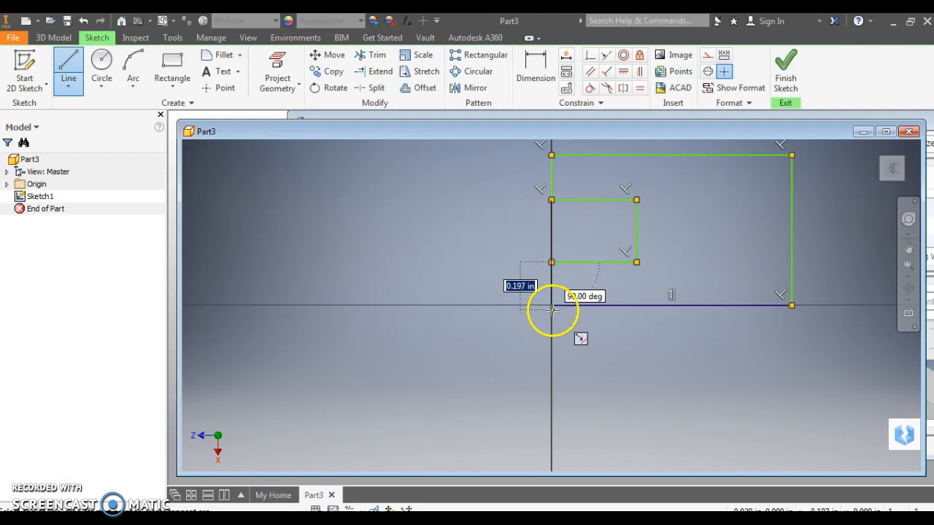
pyautogui.click(551, 305)
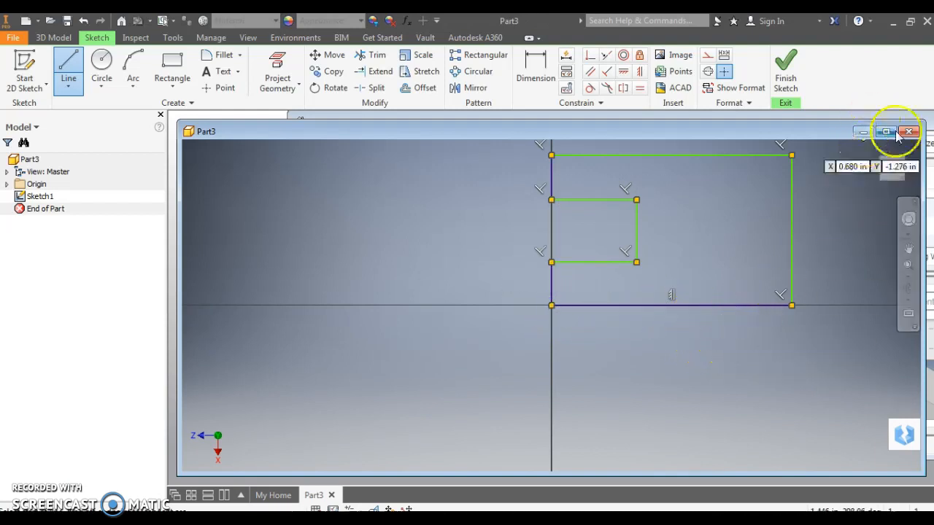
# Dimension the outline's bottom edge to 3.5 in and its right edge to 2.5 in
pyautogui.click(535, 69)
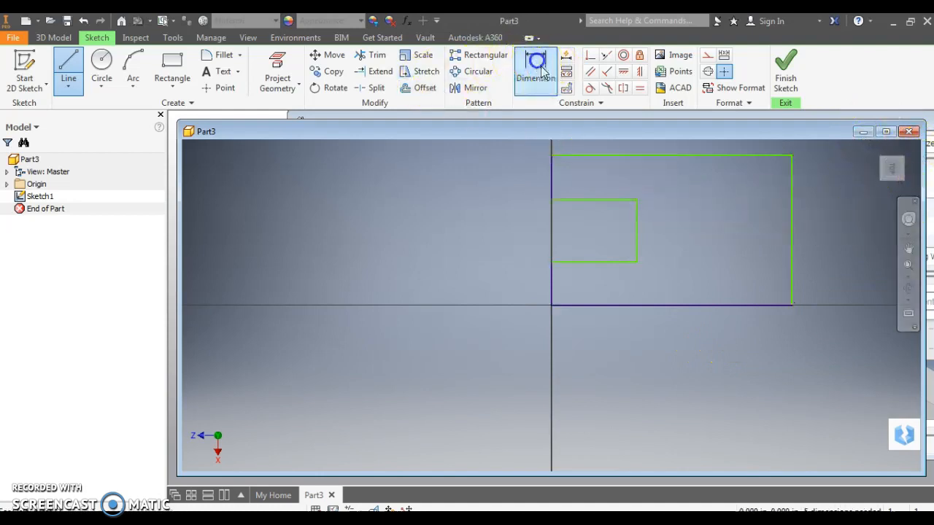
pyautogui.click(687, 304)
pyautogui.click(677, 383)
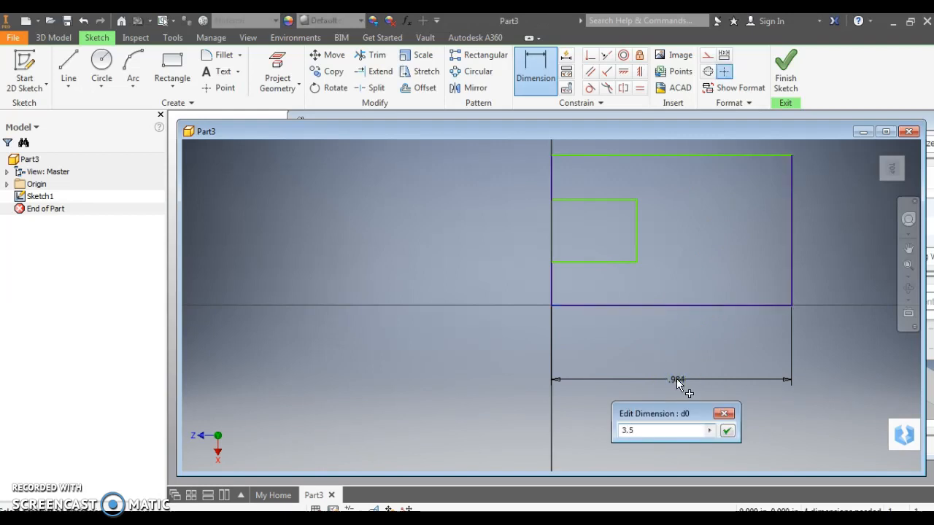
pyautogui.press('Return')
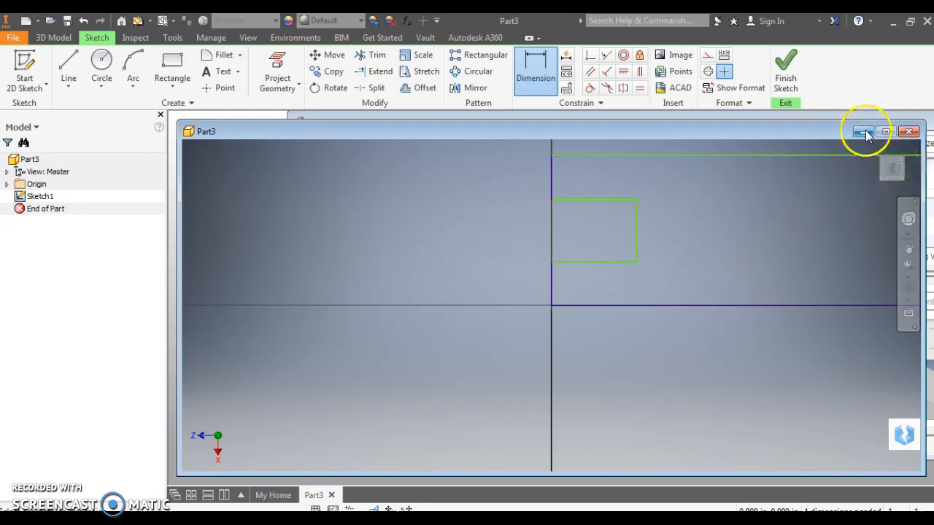
pyautogui.click(892, 167)
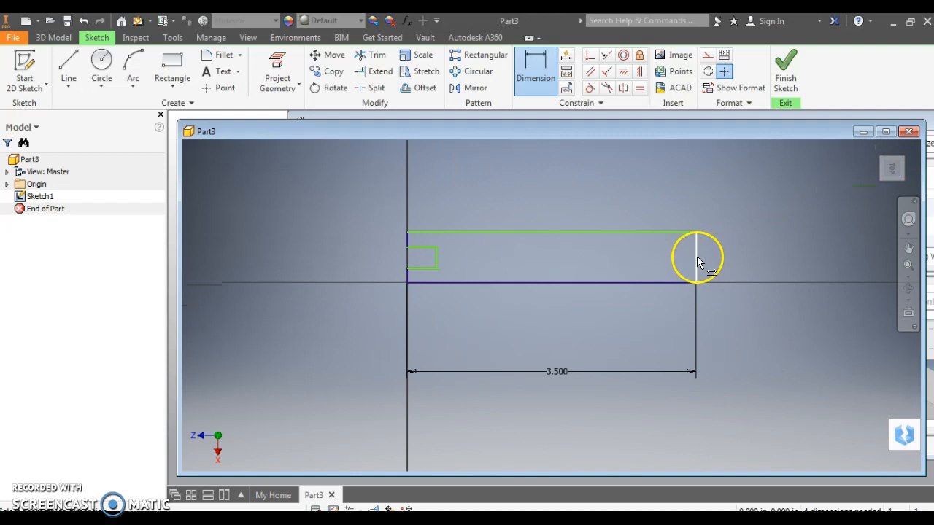
pyautogui.click(697, 257)
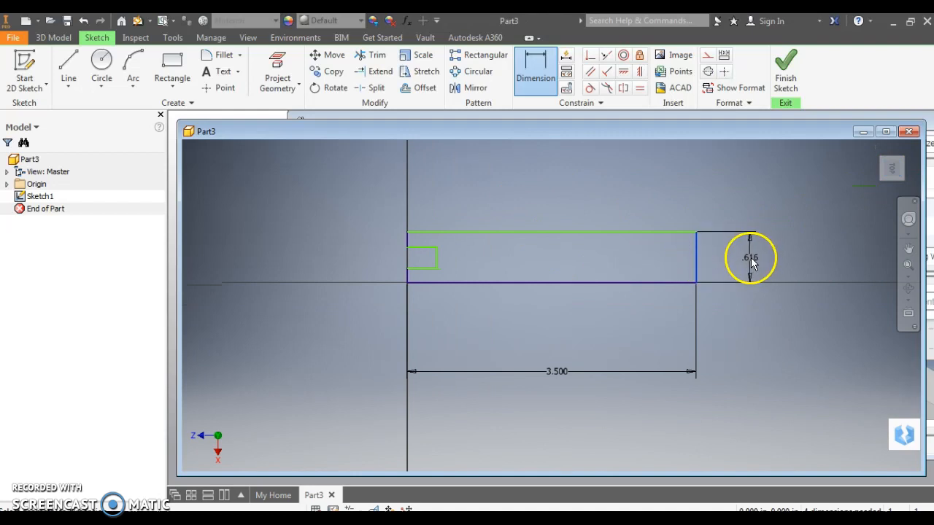
pyautogui.click(751, 263)
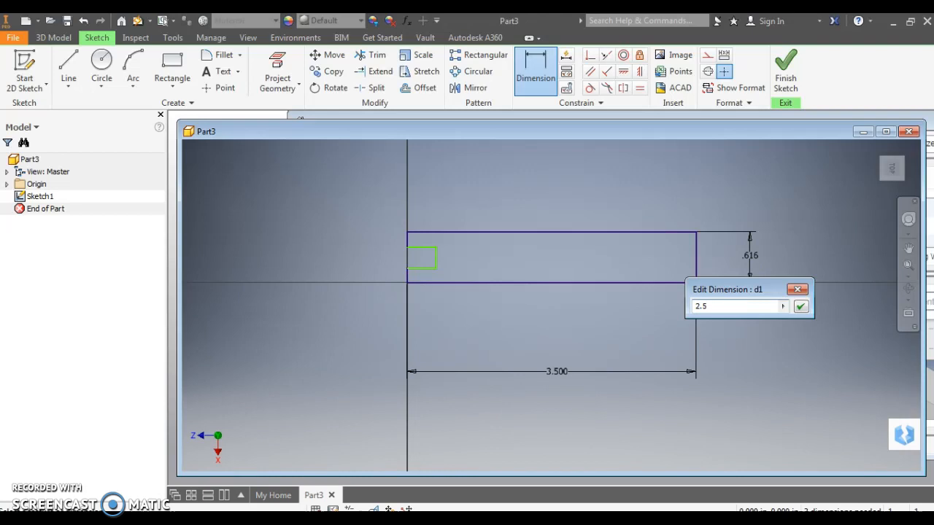
pyautogui.write('2.5')
pyautogui.press('Return')
# Dimension the short left edge above the notch to 1 in
pyautogui.click(890, 170)
pyautogui.scroll(3, 405, 299)
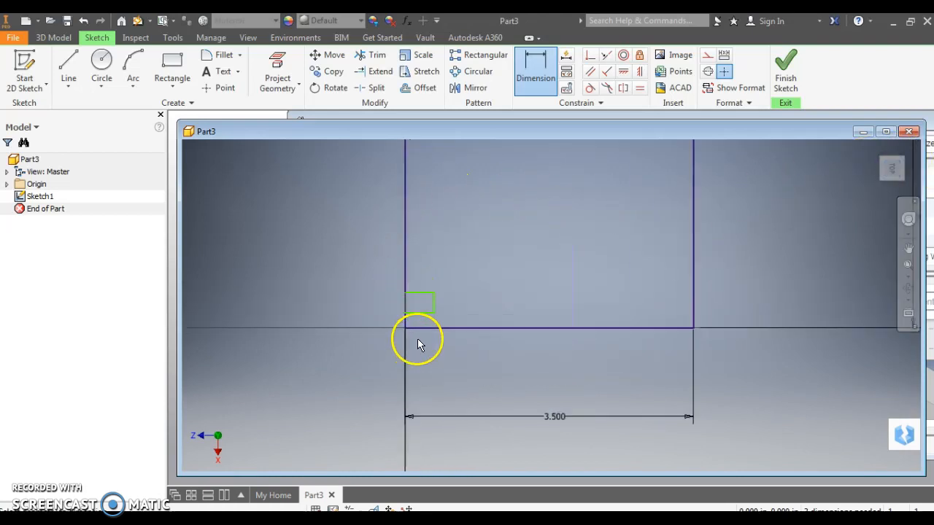
pyautogui.scroll(-3, 430, 246)
pyautogui.click(418, 206)
pyautogui.click(336, 218)
pyautogui.write('1')
pyautogui.press('Return')
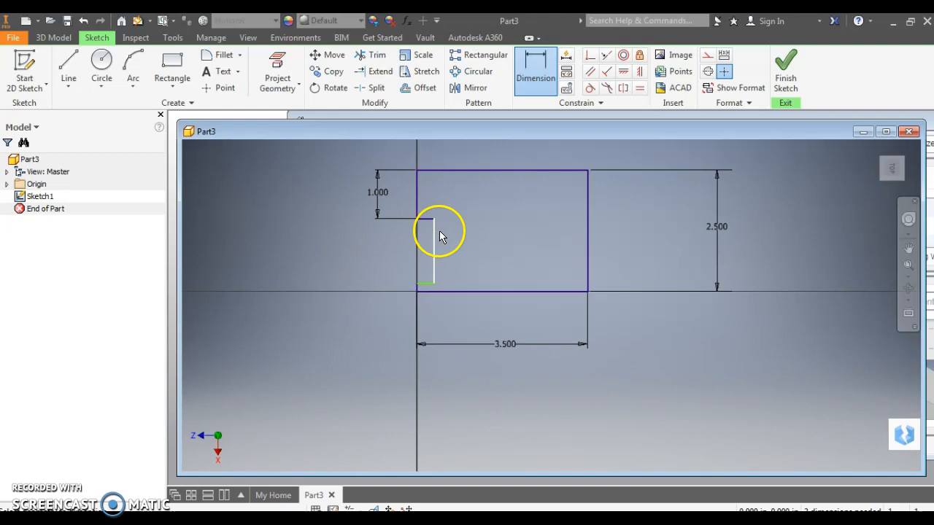
# Dimension the notch with an opening width of 0.5 in and a depth of 1.5 in
pyautogui.click(434, 239)
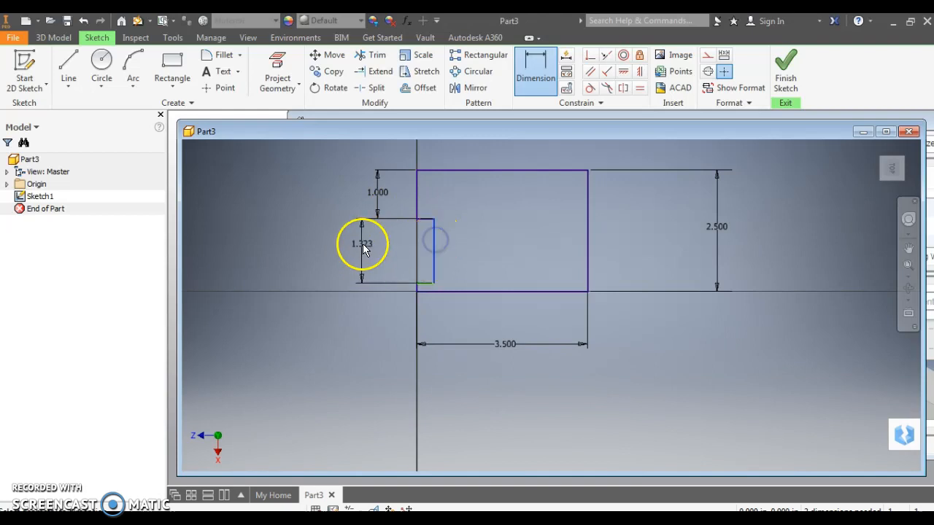
pyautogui.click(346, 253)
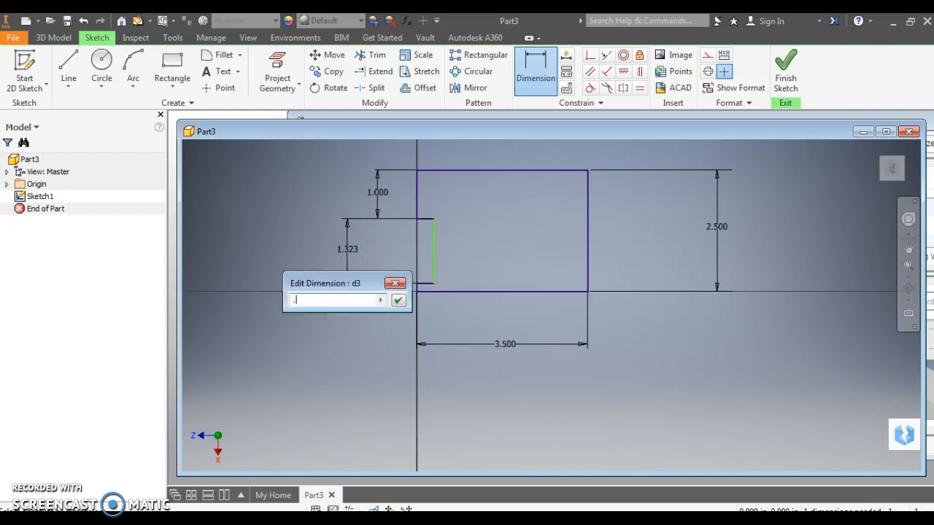
pyautogui.write('.5')
pyautogui.press('Return')
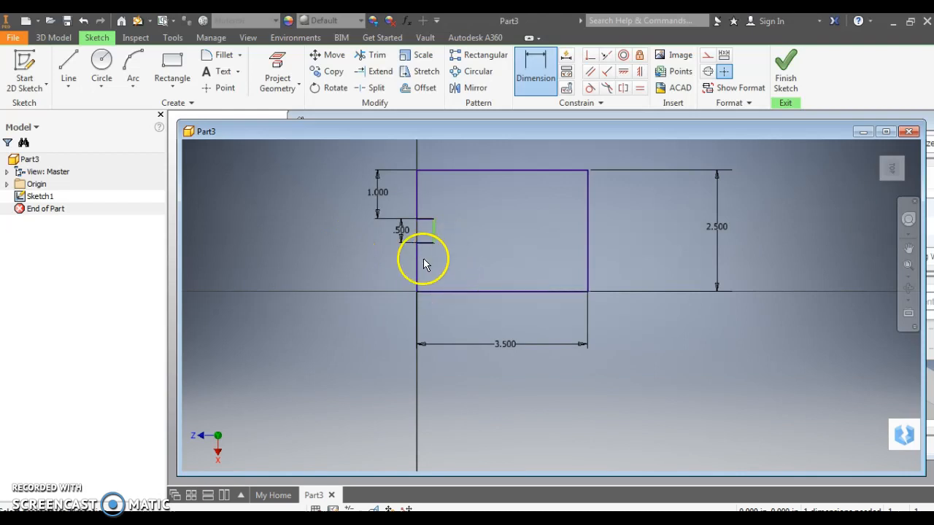
pyautogui.click(428, 220)
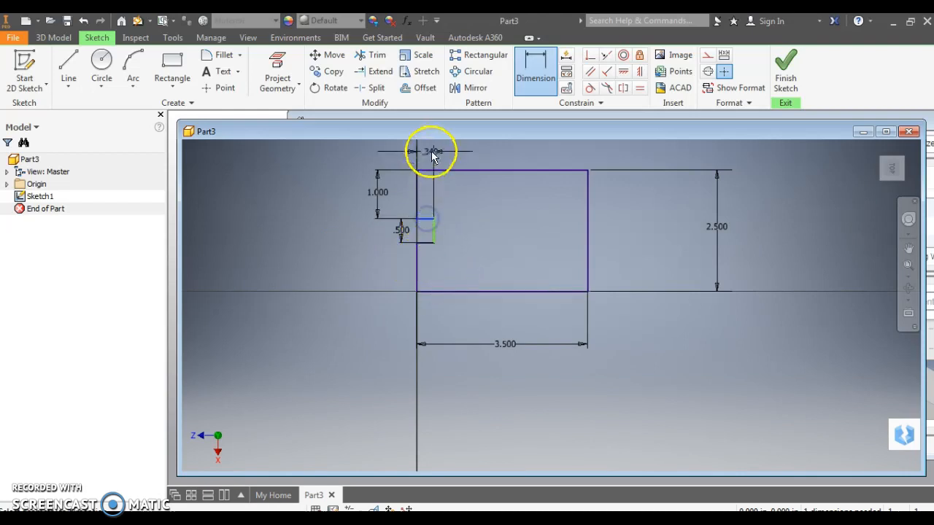
pyautogui.click(368, 155)
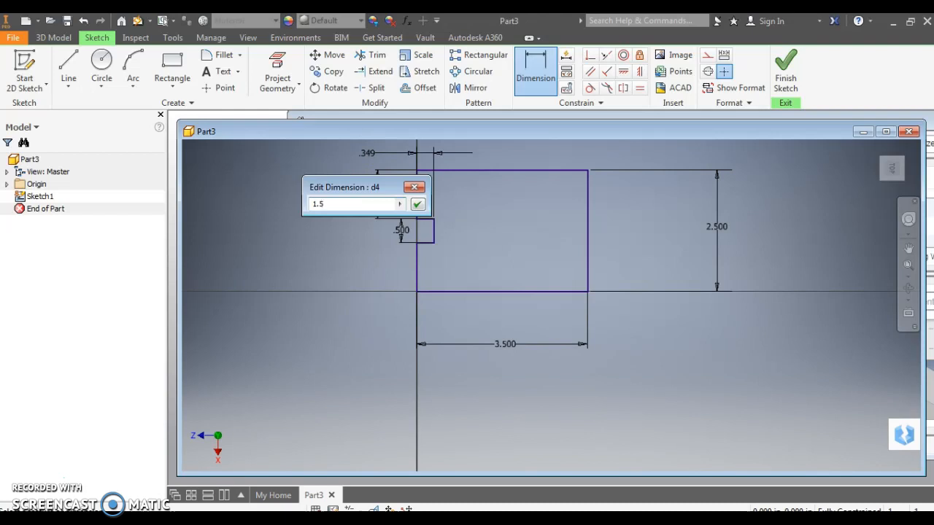
pyautogui.press('Return')
# Finish the sketch and extrude the notched profile upward by 1 in as a new solid
pyautogui.scroll(-4, 431, 221)
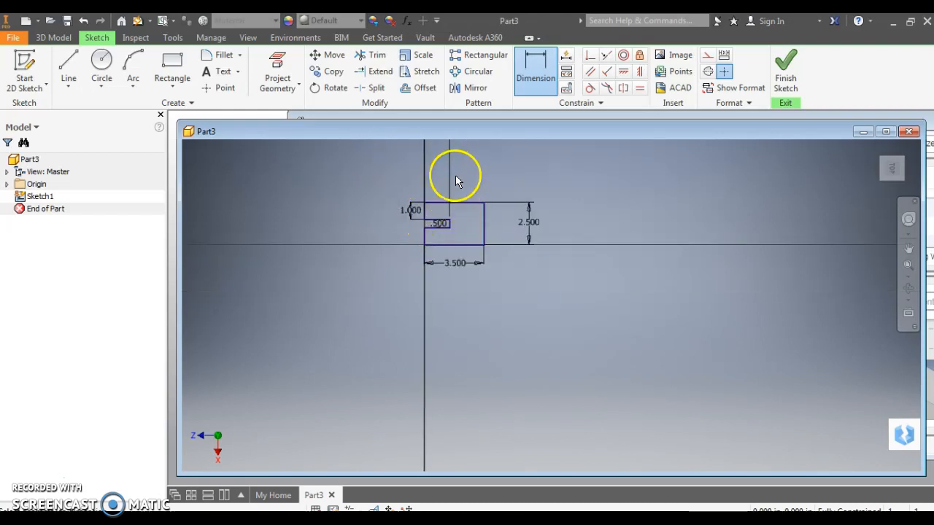
pyautogui.scroll(-2, 455, 180)
pyautogui.scroll(3, 445, 184)
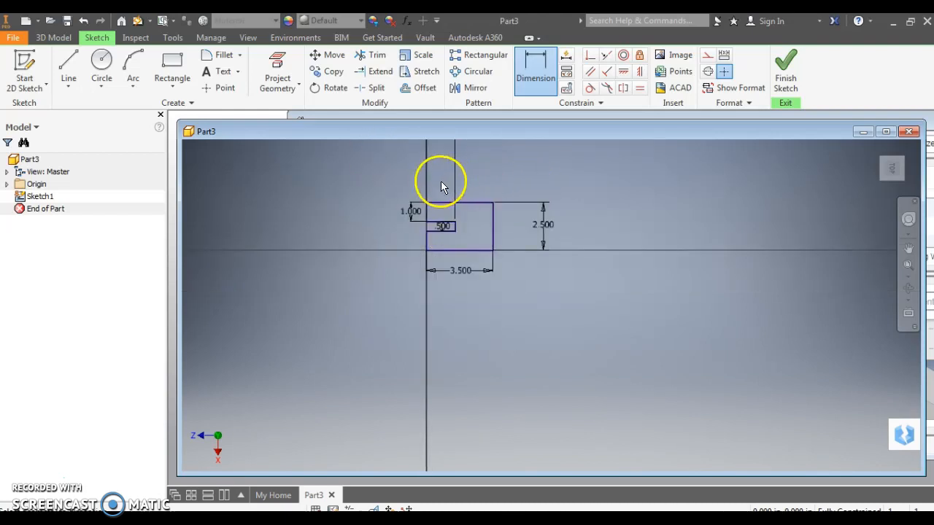
pyautogui.scroll(4, 428, 187)
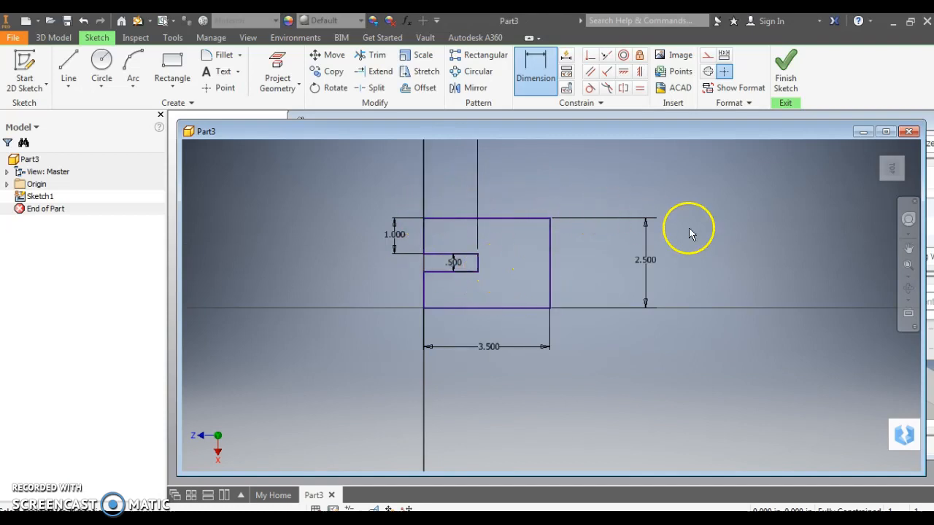
pyautogui.click(781, 70)
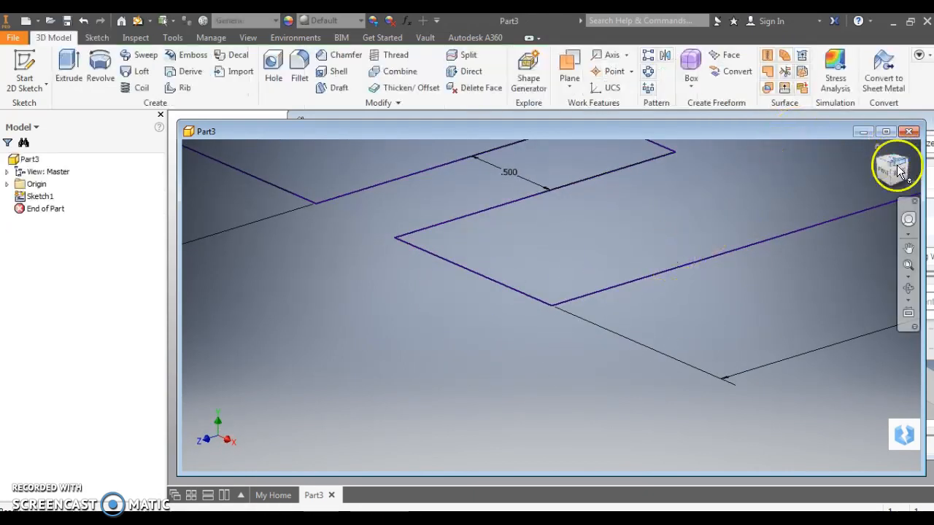
pyautogui.click(876, 149)
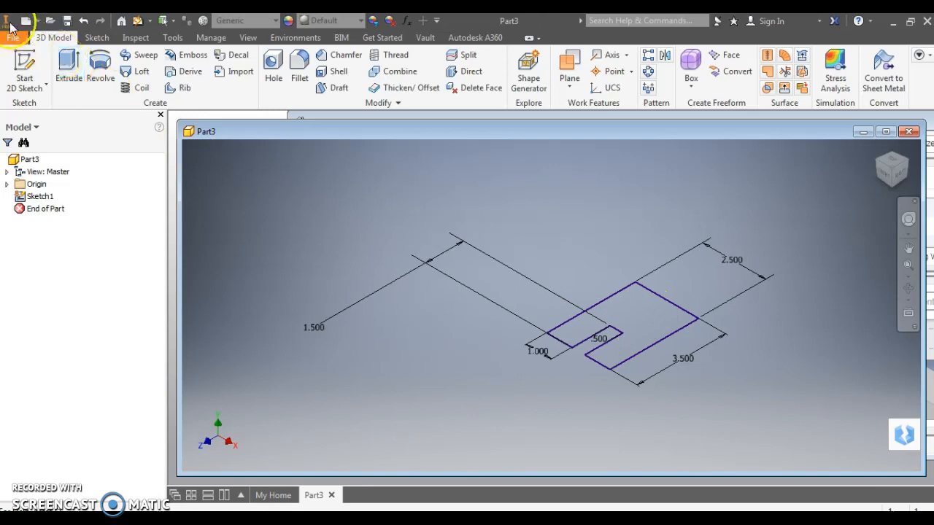
pyautogui.click(65, 64)
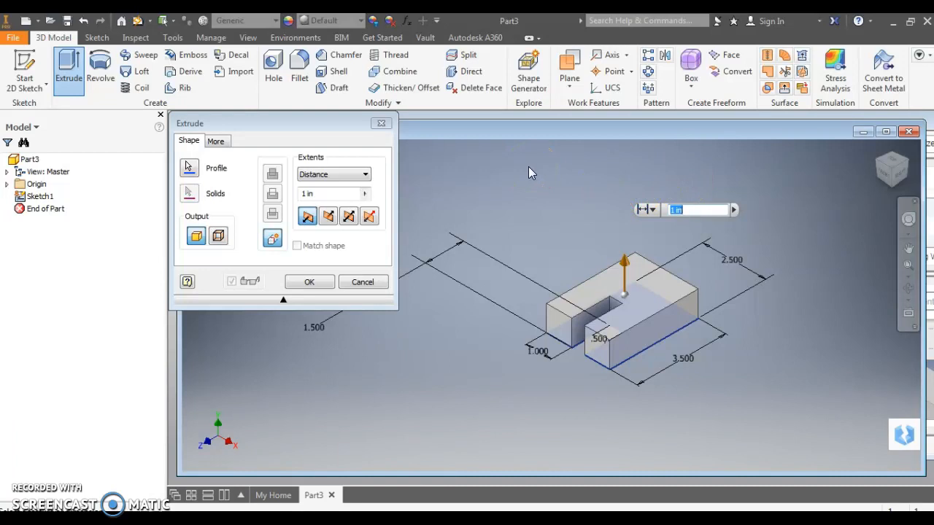
pyautogui.click(309, 289)
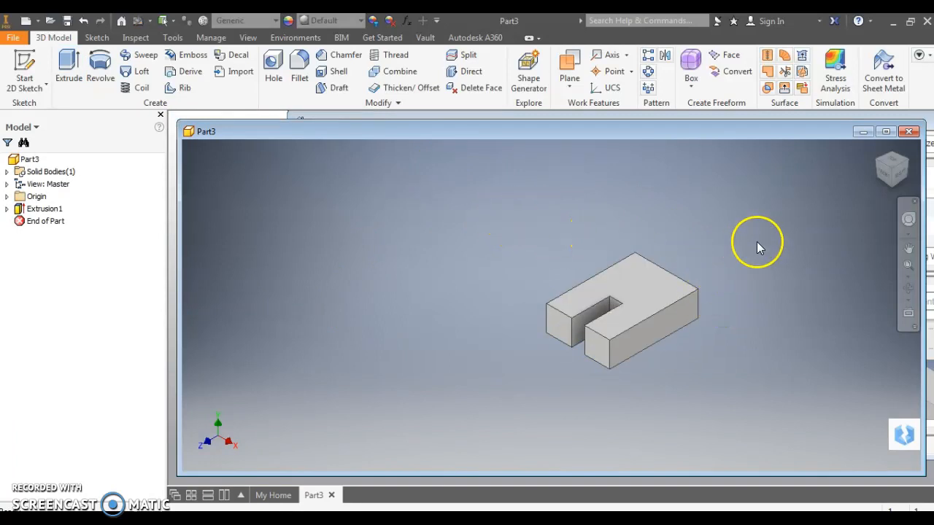
# Start a 2D sketch on the block's plain 2.5 by 1 in back face, opposite the notch opening
pyautogui.click(24, 89)
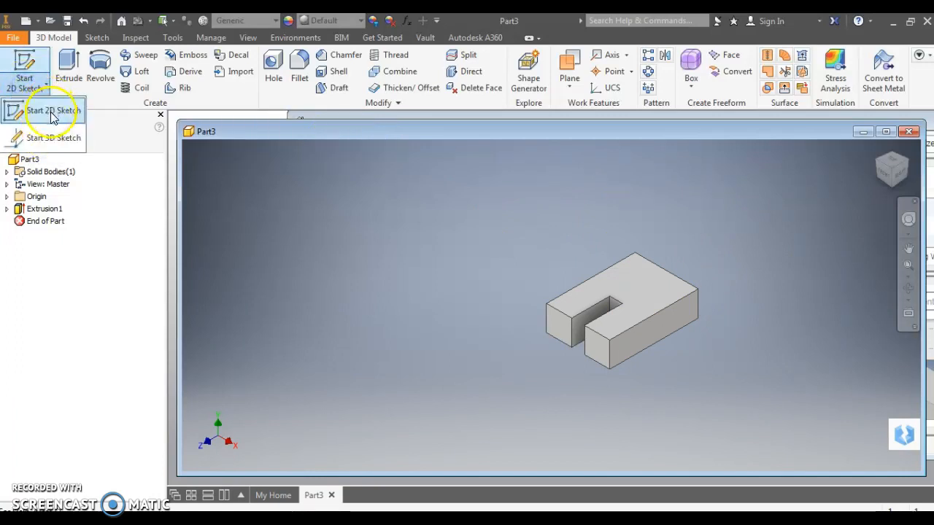
pyautogui.click(51, 113)
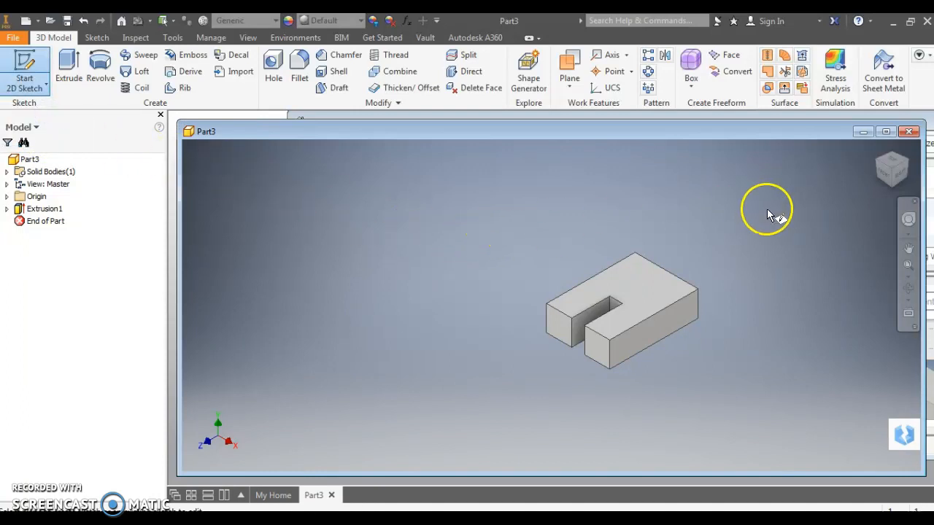
pyautogui.click(901, 173)
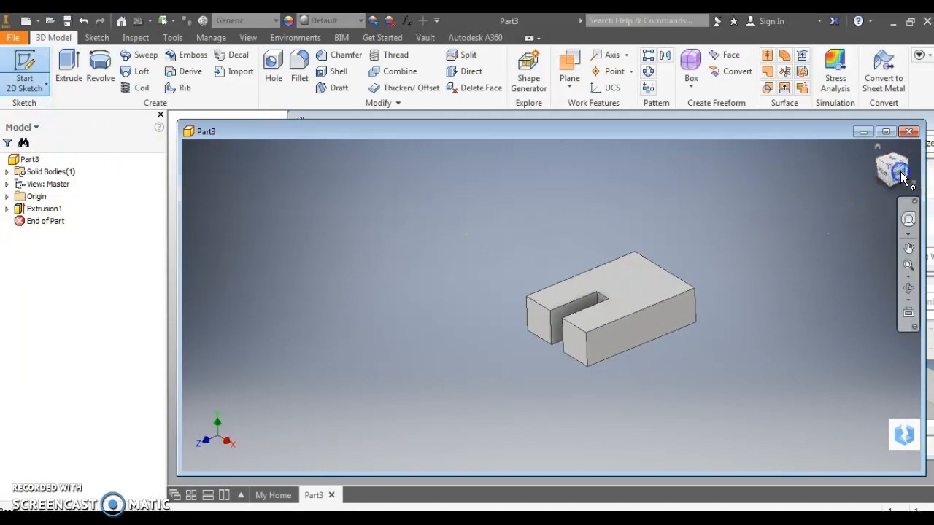
pyautogui.click(909, 172)
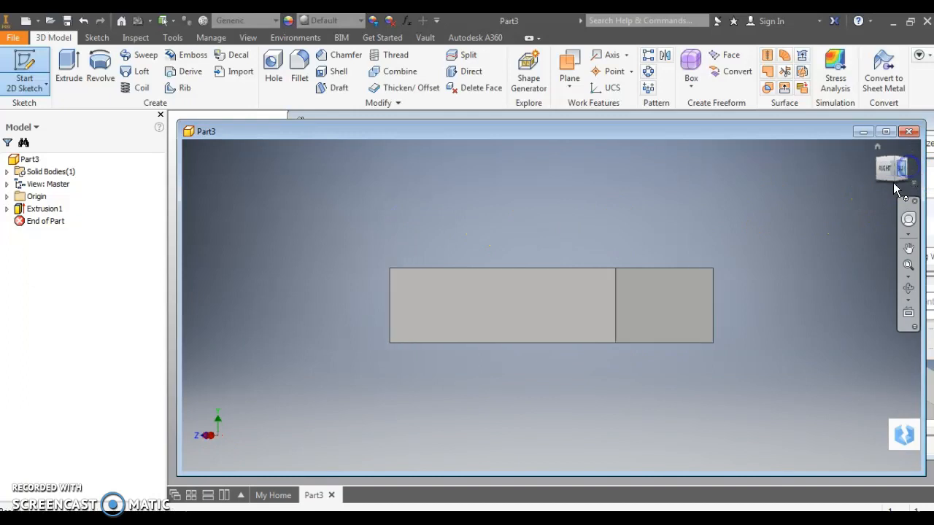
pyautogui.click(528, 311)
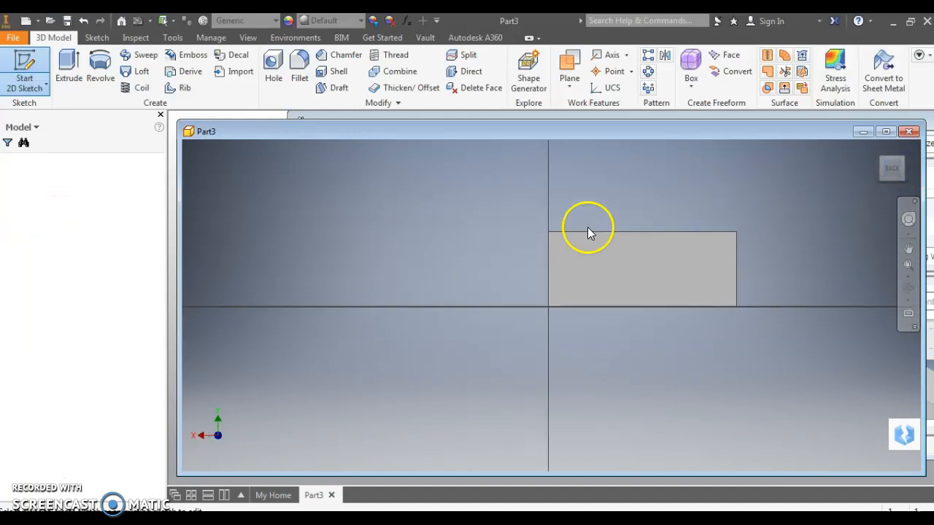
pyautogui.click(892, 169)
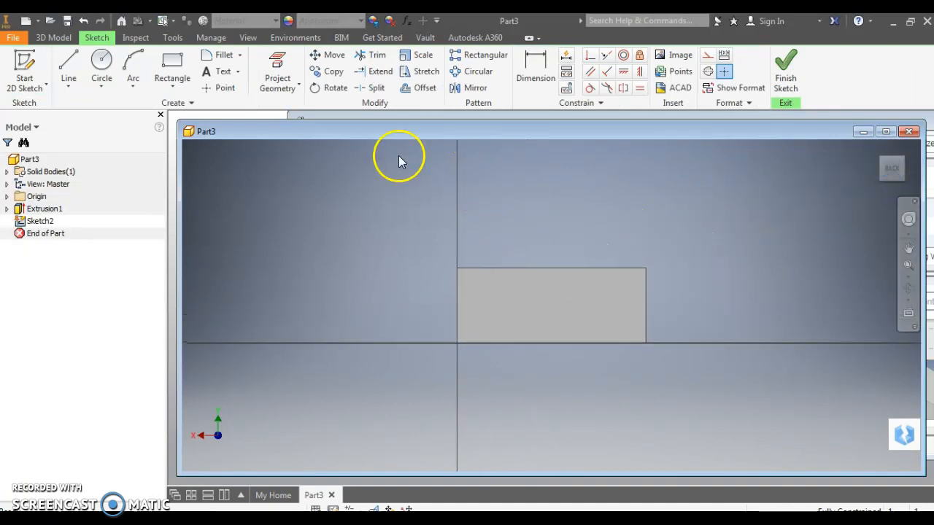
# Sketch a profile about 2.44 in wide and 1.23 in high on the block's top edge, with an upper notch about 0.83 by 0.48 in
pyautogui.click(67, 65)
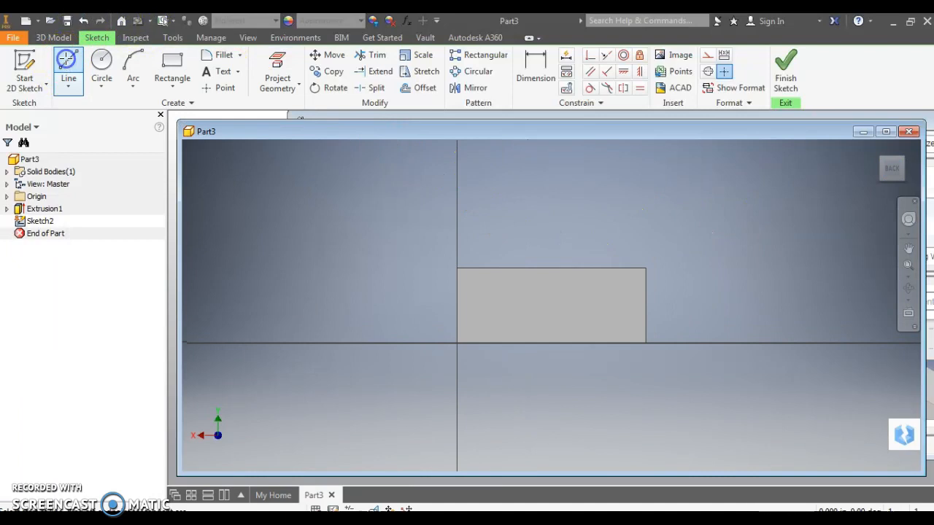
pyautogui.click(457, 266)
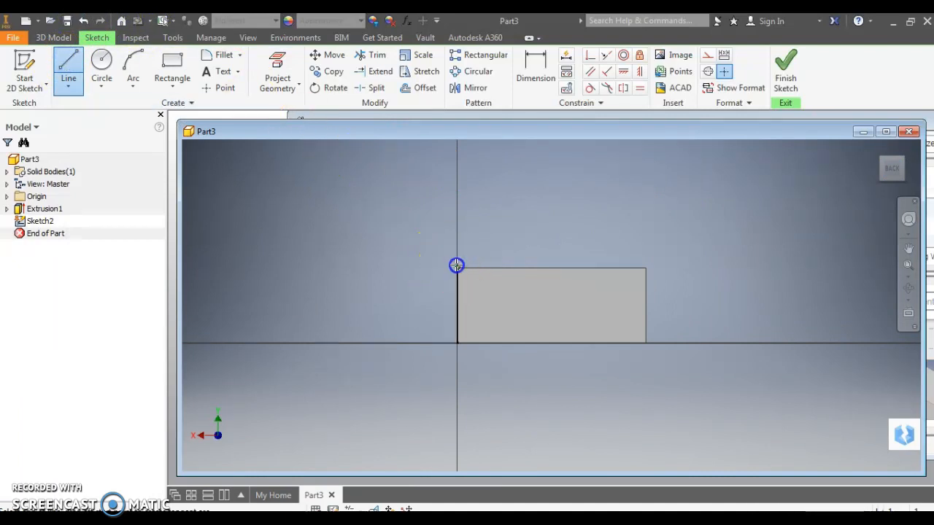
pyautogui.click(456, 175)
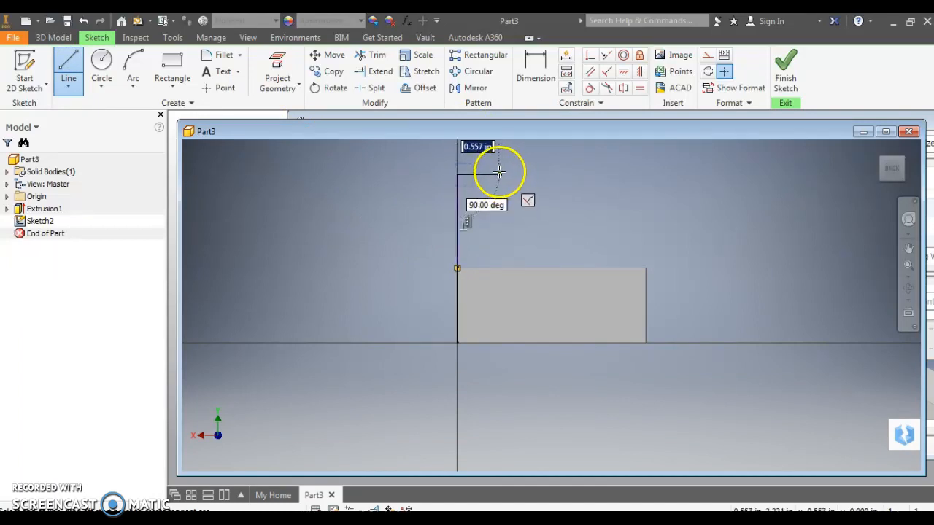
pyautogui.click(497, 175)
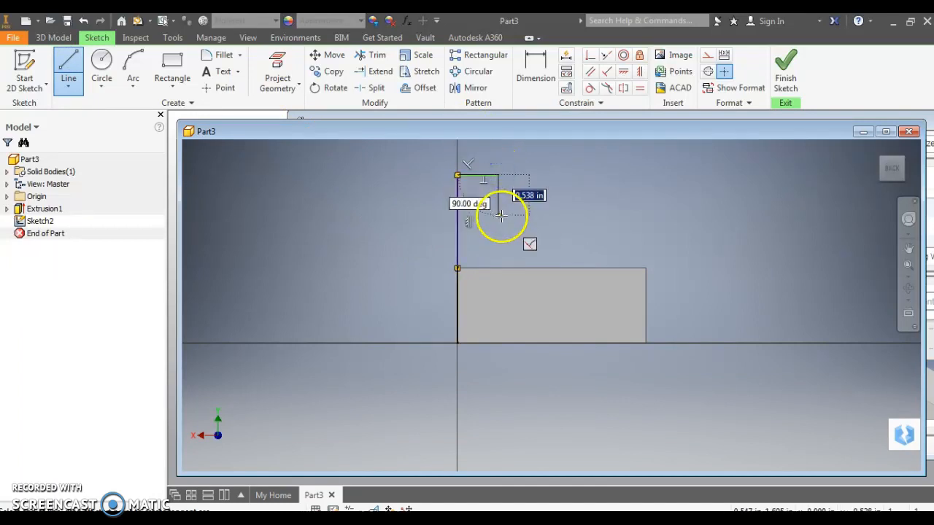
pyautogui.click(562, 210)
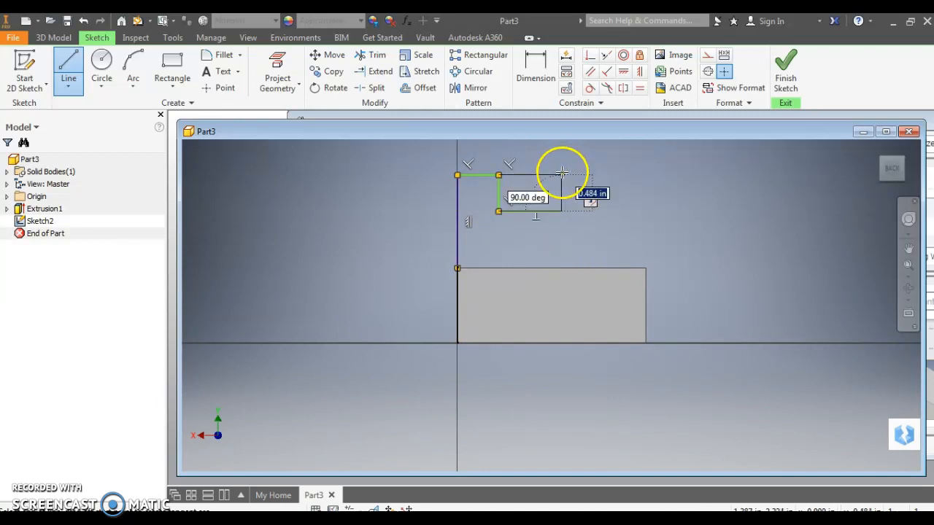
pyautogui.click(562, 175)
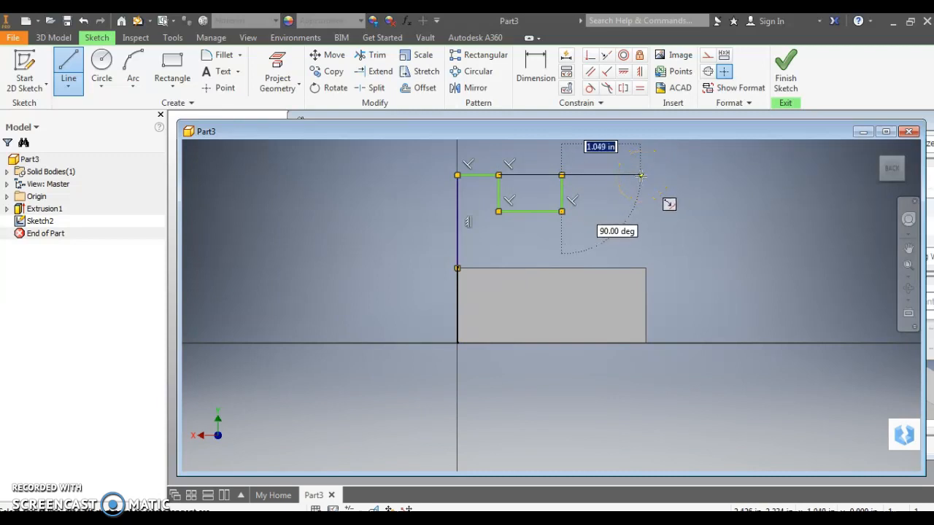
pyautogui.click(640, 175)
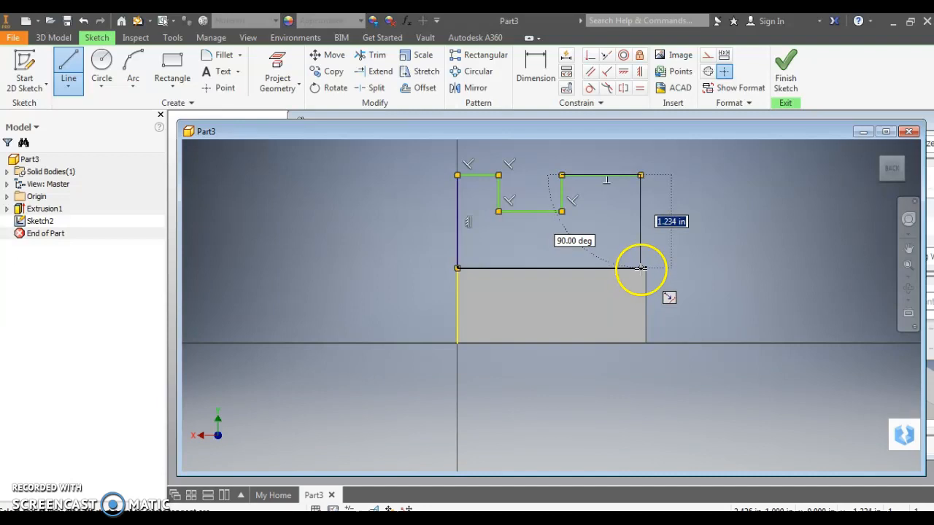
pyautogui.doubleClick(640, 268)
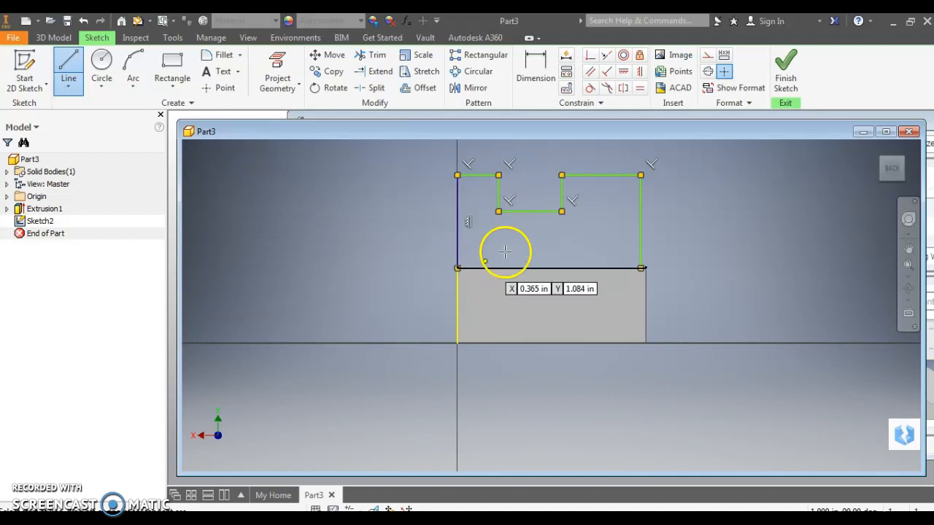
pyautogui.click(561, 211)
pyautogui.press('Escape')
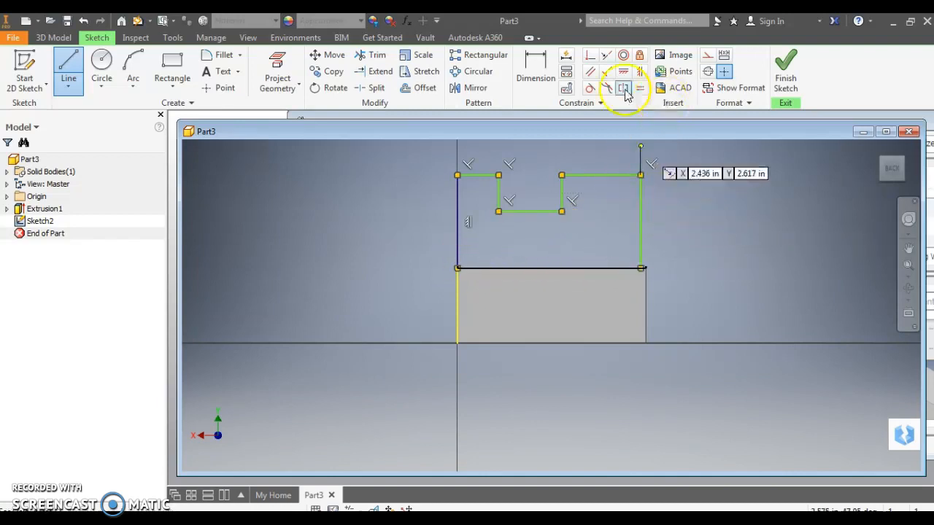
# Dimension the profile's overall width between its two outer vertical lines to 2.5 in
pyautogui.click(537, 67)
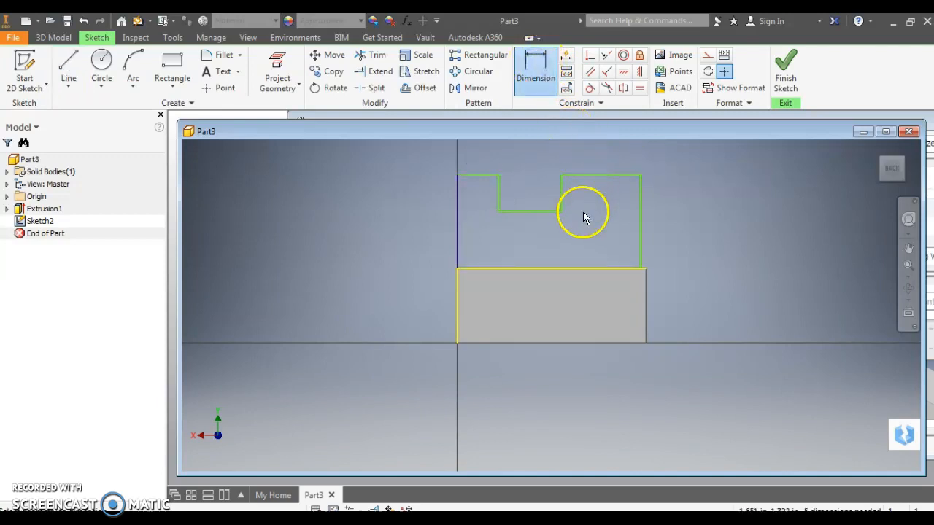
pyautogui.click(641, 212)
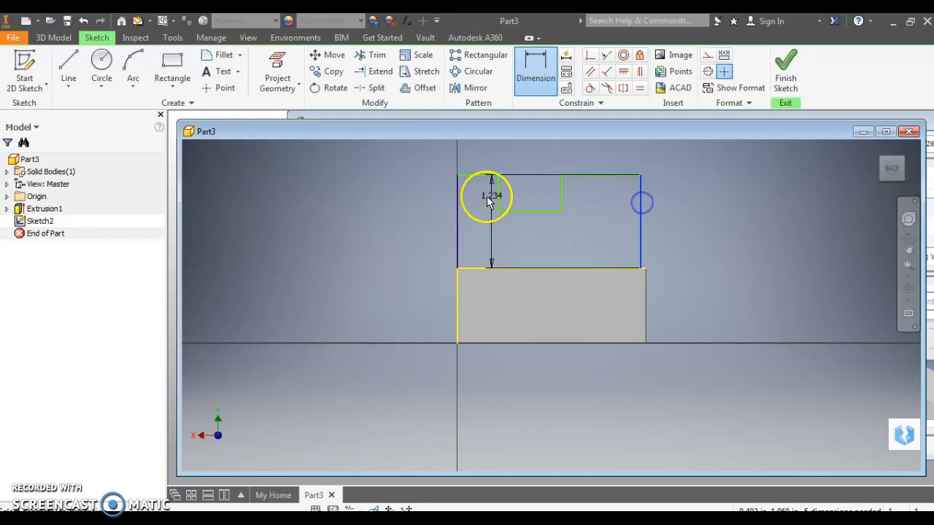
pyautogui.click(457, 212)
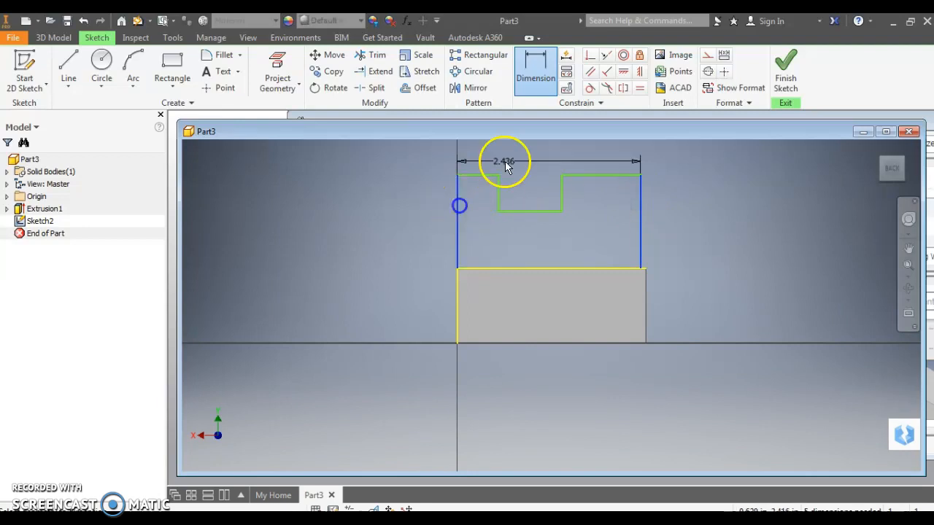
pyautogui.click(536, 153)
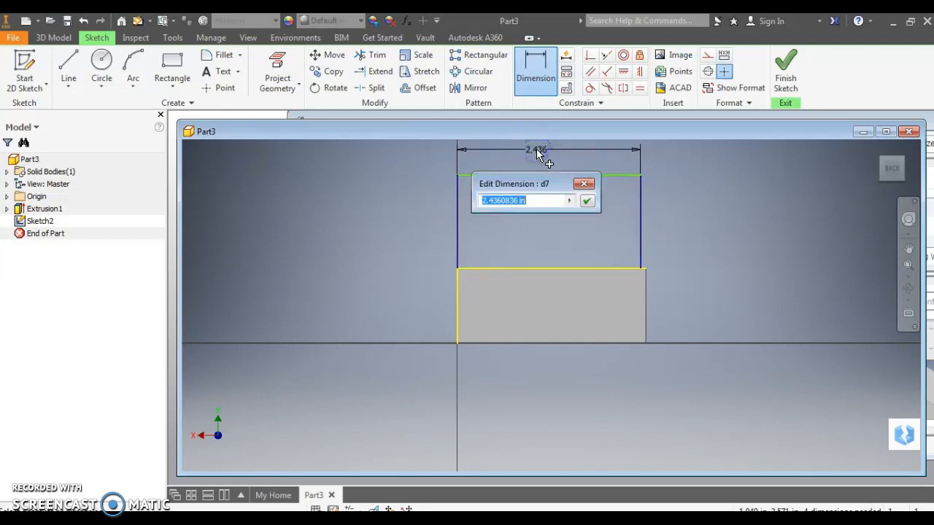
pyautogui.write('2.5')
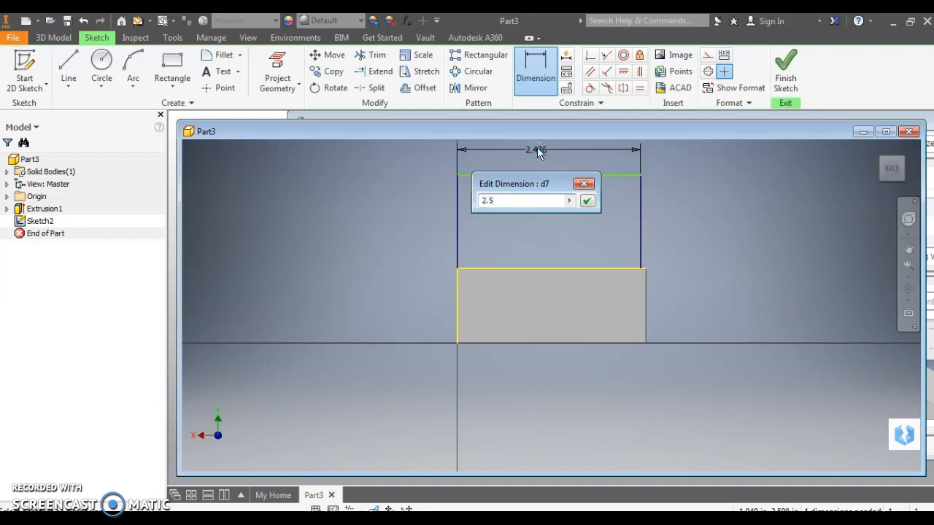
pyautogui.press('Return')
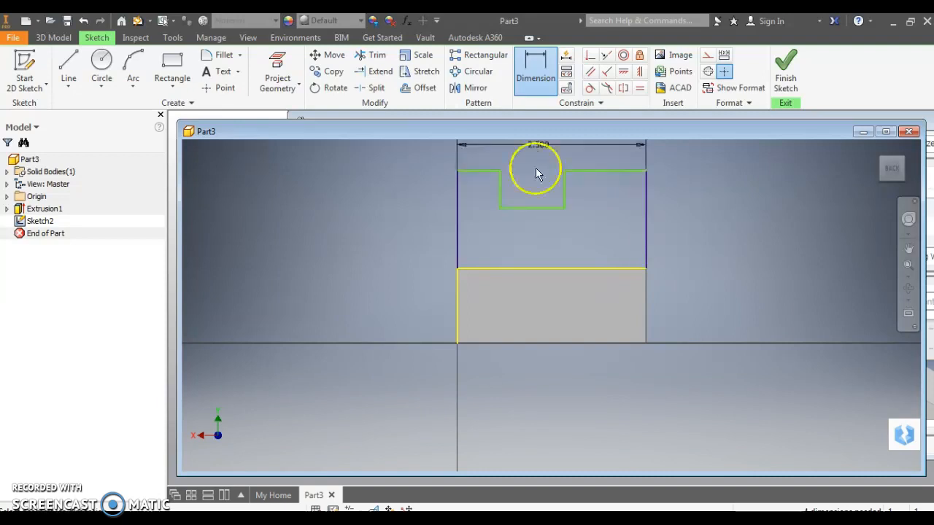
# Dimension the two top segments on either side of the notch to 0.5 in each
pyautogui.click(600, 170)
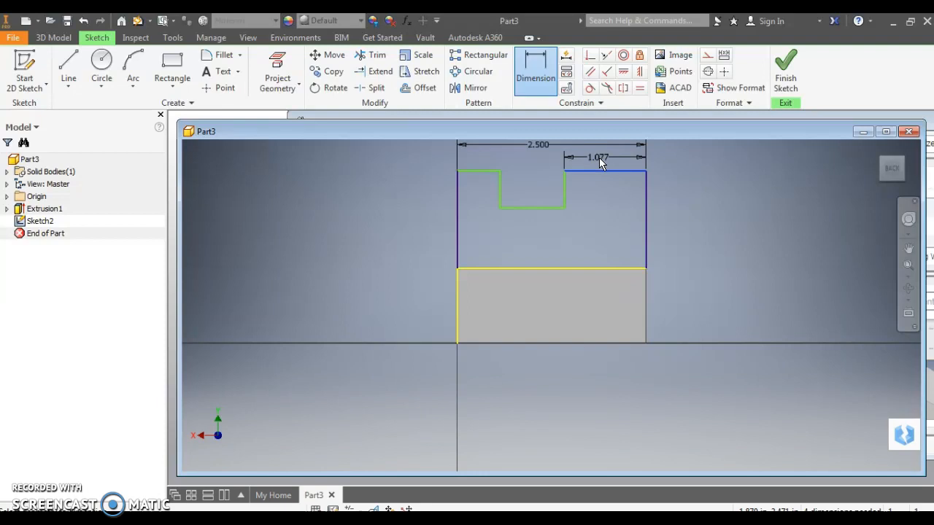
pyautogui.click(599, 158)
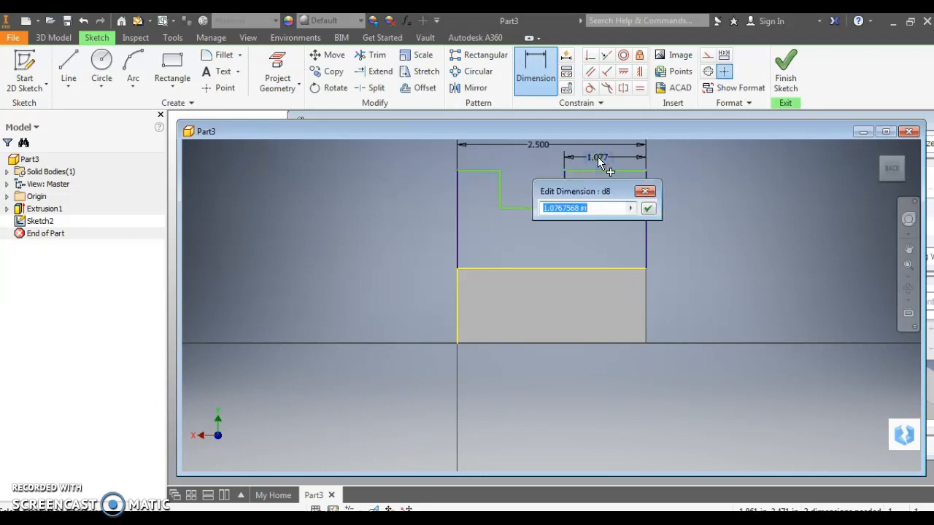
pyautogui.write('.5')
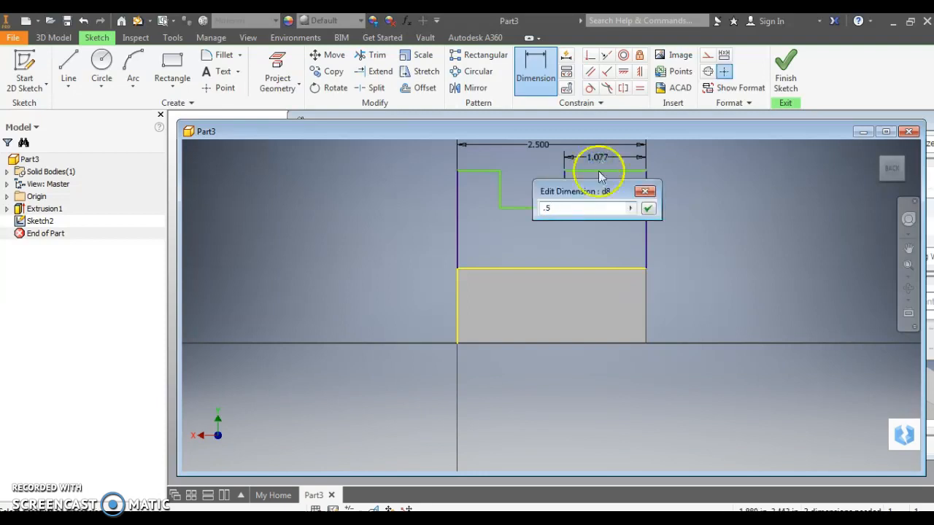
pyautogui.click(647, 209)
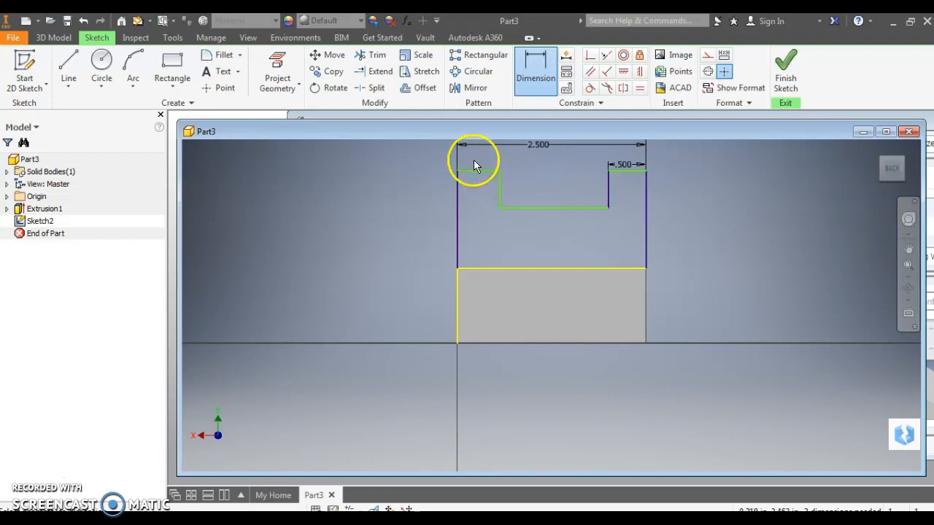
pyautogui.click(477, 156)
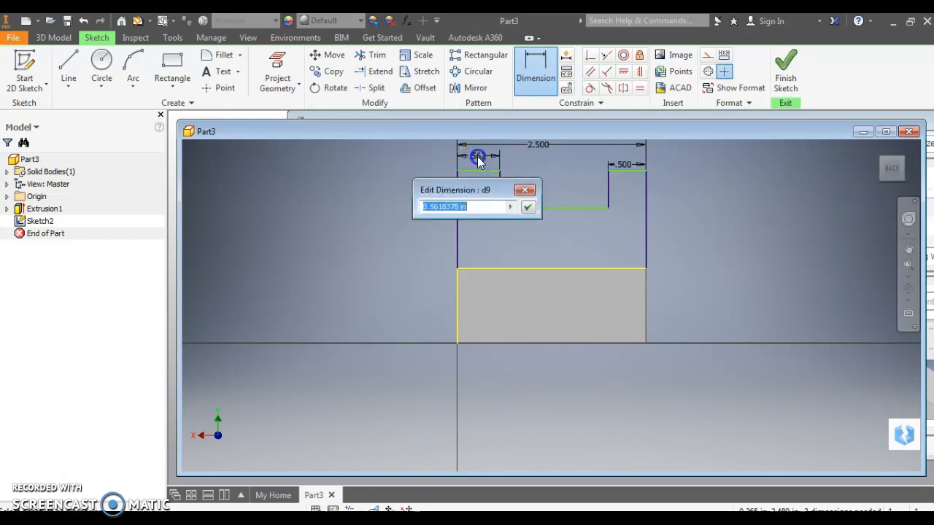
pyautogui.write('.')
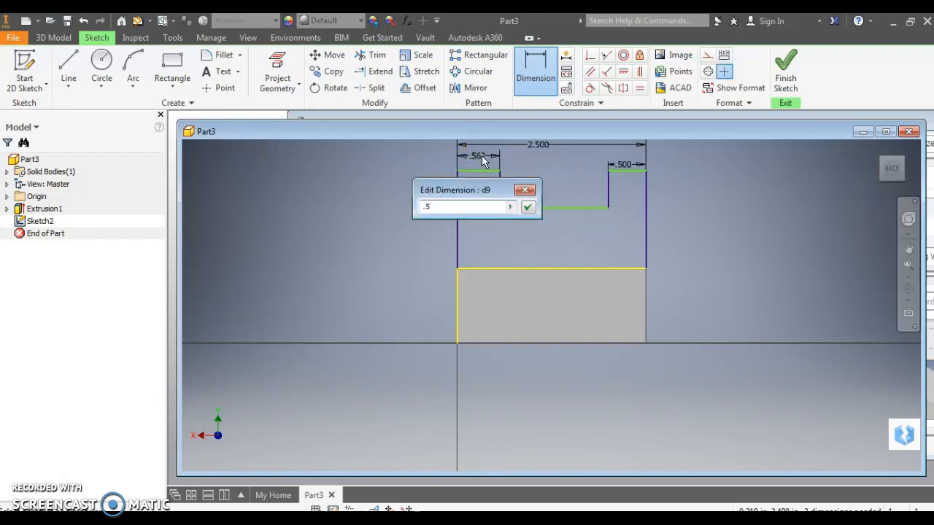
pyautogui.write('5')
pyautogui.click(543, 184)
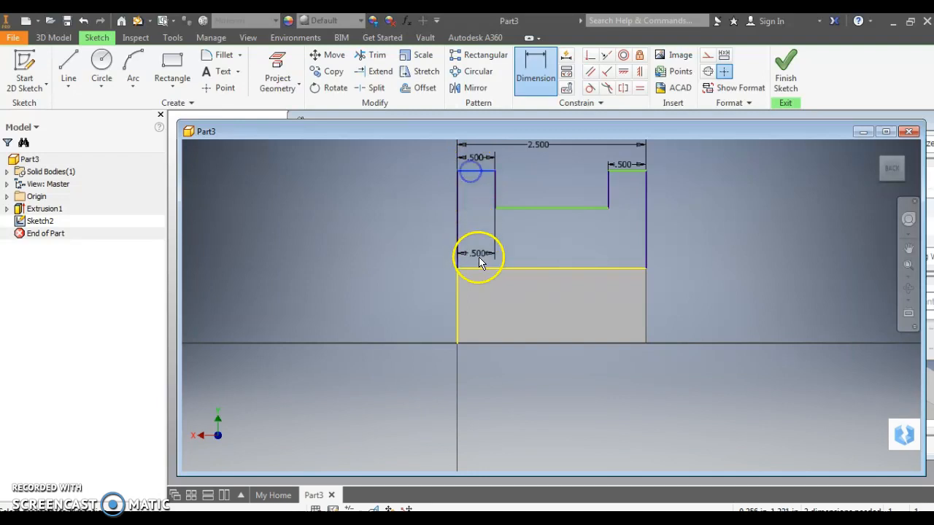
# Dimension the profile's height from the block's top edge to its uppermost line to 1.5 in
pyautogui.click(479, 268)
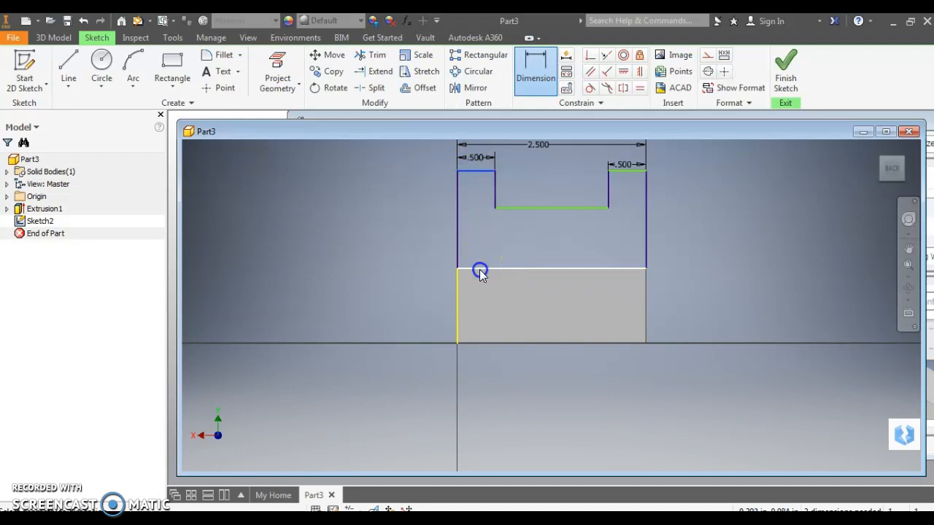
pyautogui.click(395, 227)
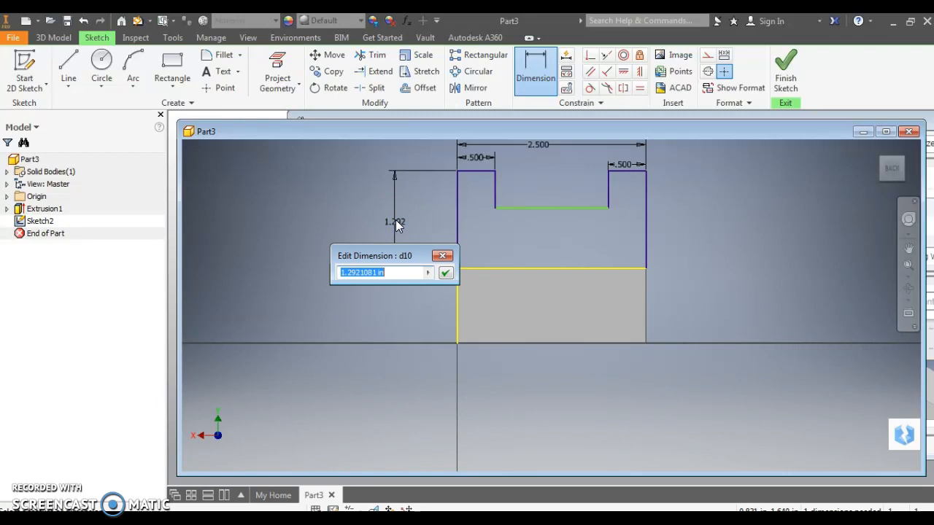
pyautogui.write('1')
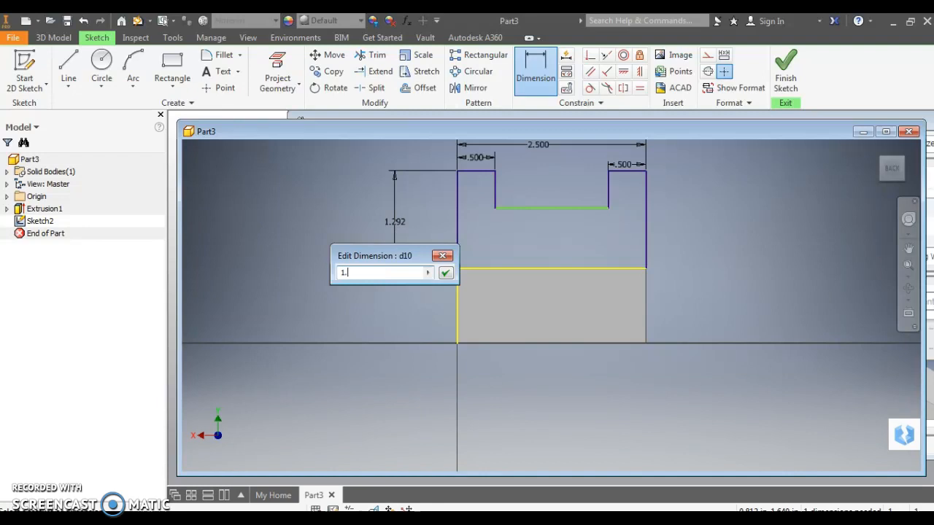
pyautogui.write('.5')
pyautogui.press('Return')
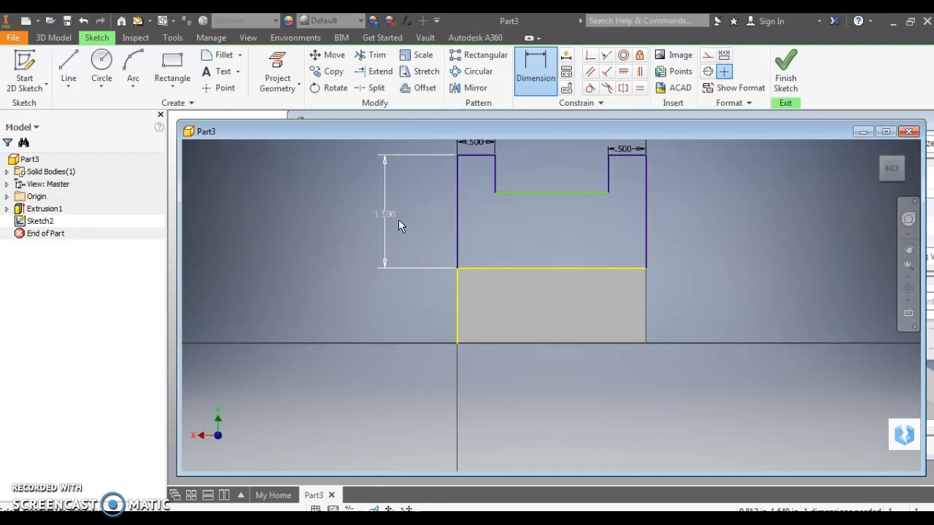
# Dimension the depth of the profile's upper notch to 0.5 in
pyautogui.click(497, 170)
pyautogui.click(538, 219)
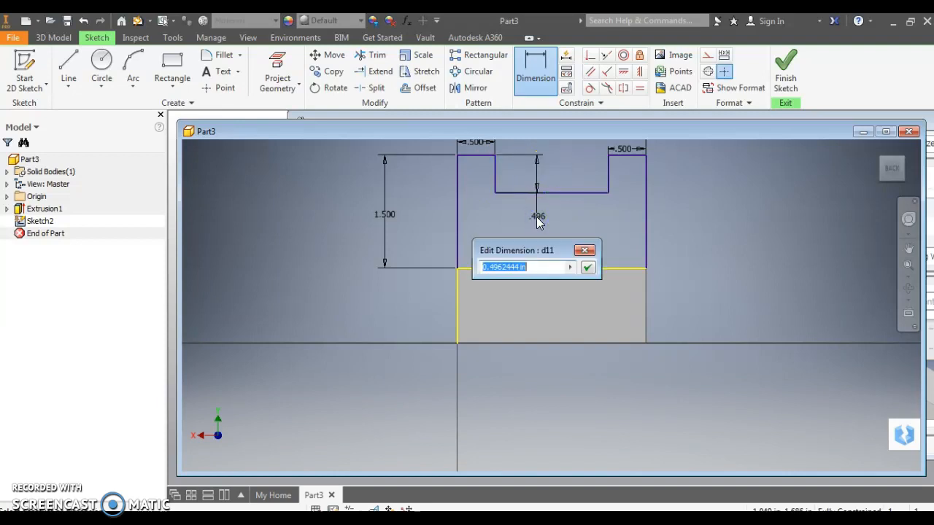
pyautogui.write('.')
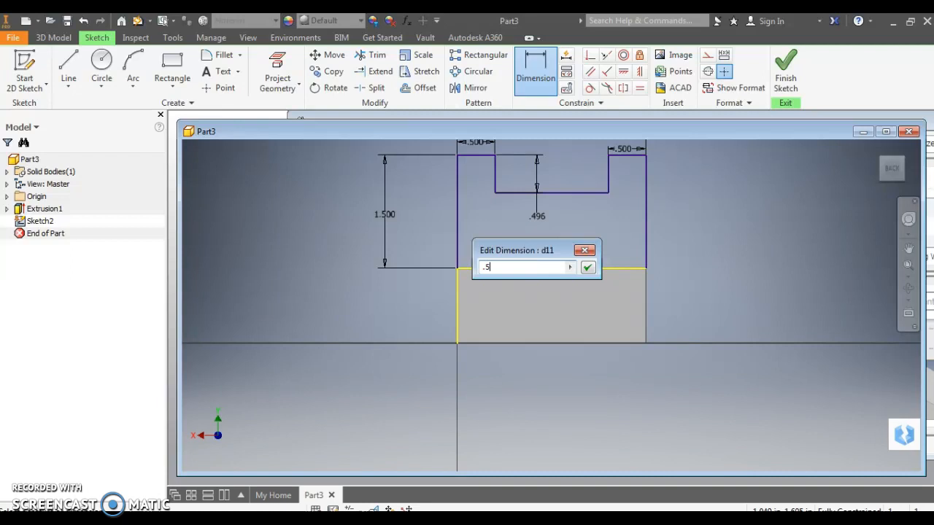
pyautogui.write('5')
pyautogui.press('Return')
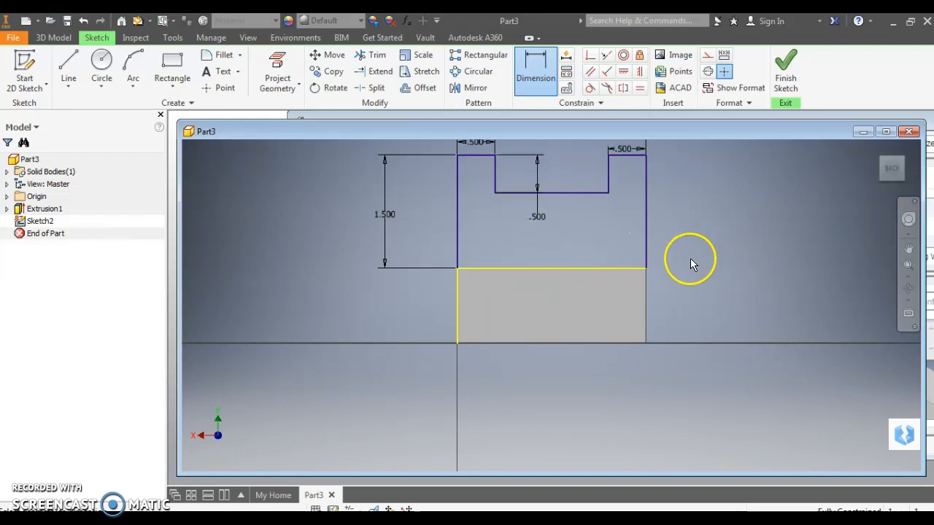
# Close the upright profile with a 2.5 in horizontal line along the block's top edge and finish the sketch
pyautogui.scroll(4, 640, 280)
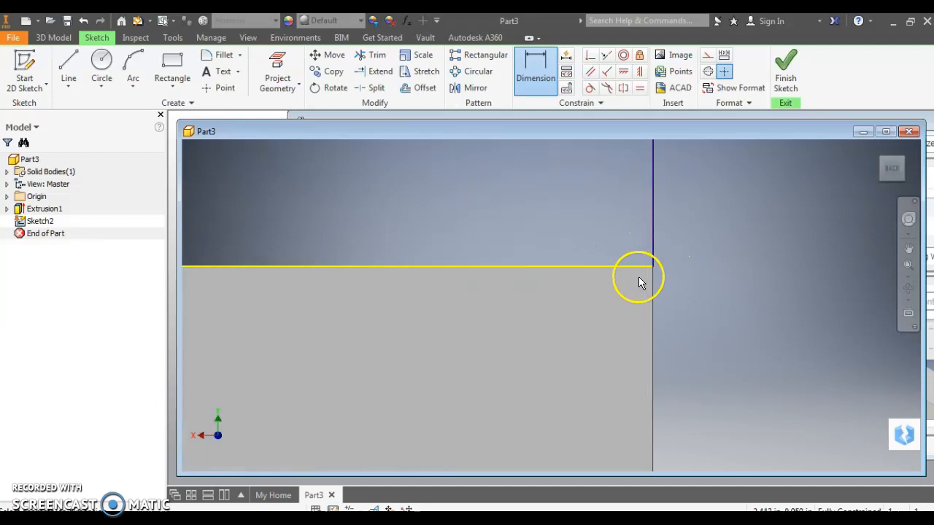
pyautogui.scroll(-5, 640, 283)
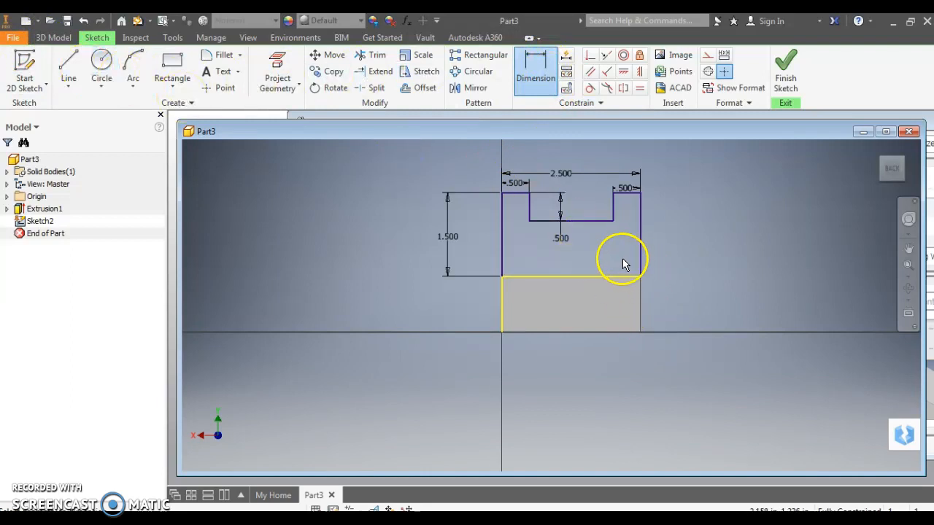
pyautogui.click(67, 66)
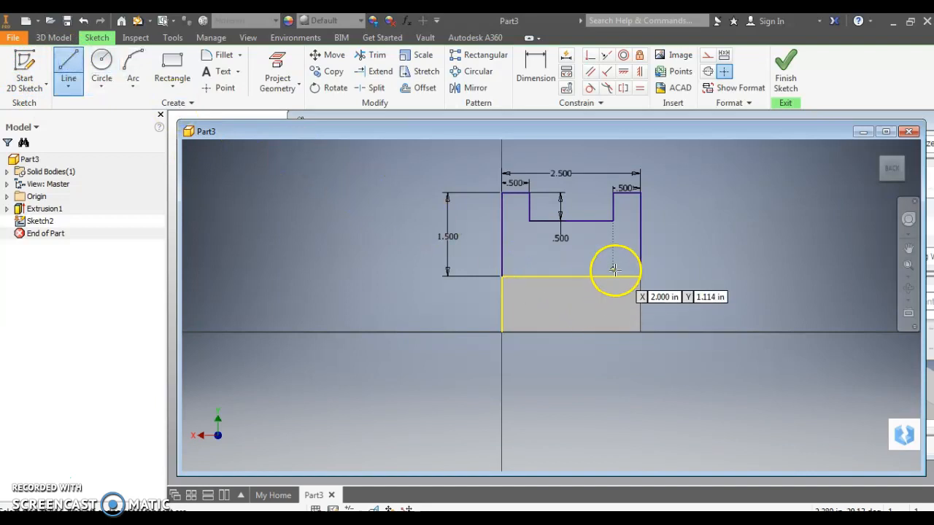
pyautogui.scroll(4, 613, 273)
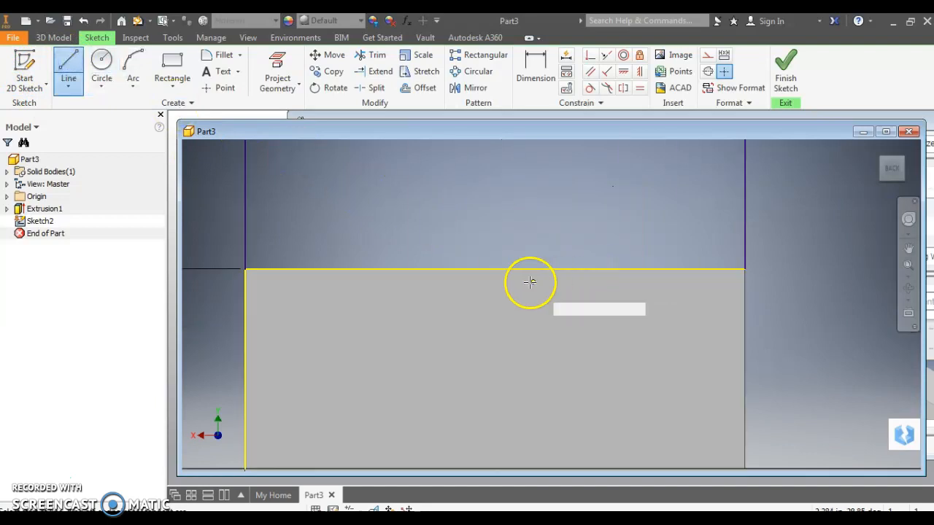
pyautogui.click(730, 270)
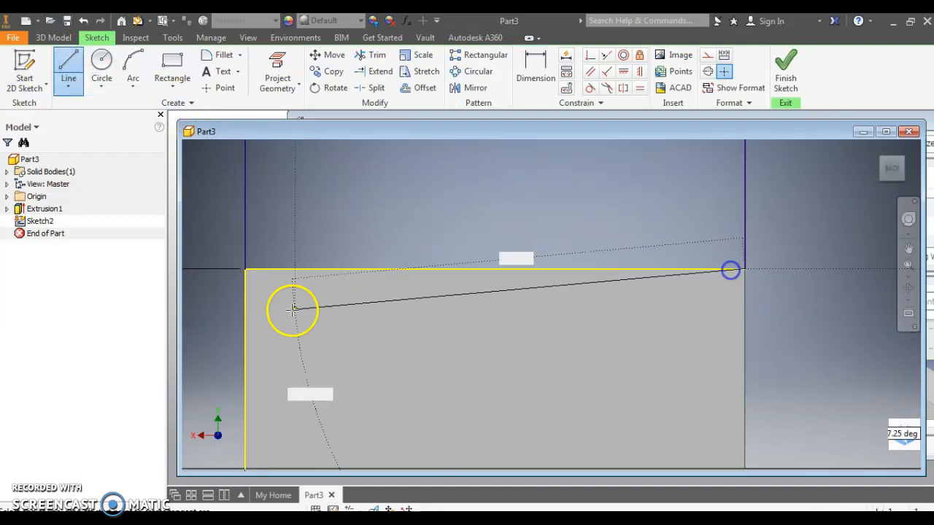
pyautogui.click(244, 268)
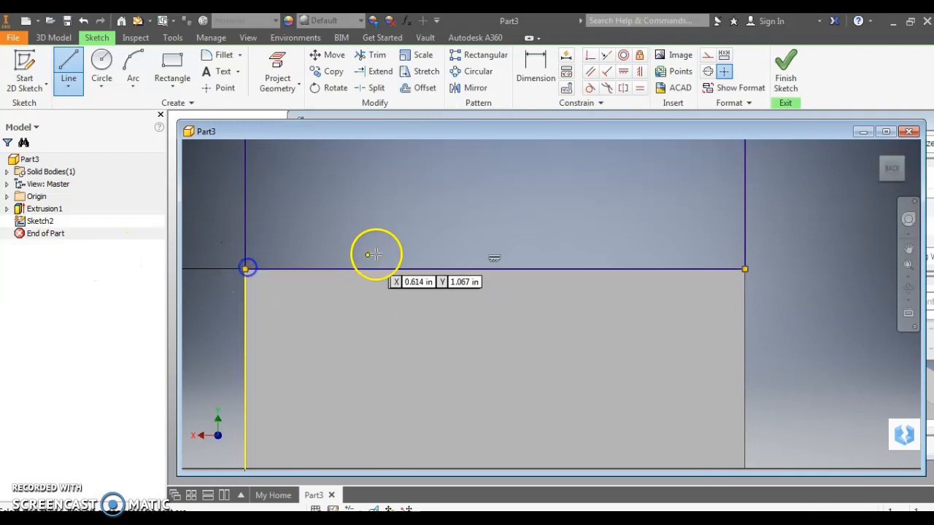
pyautogui.click(784, 67)
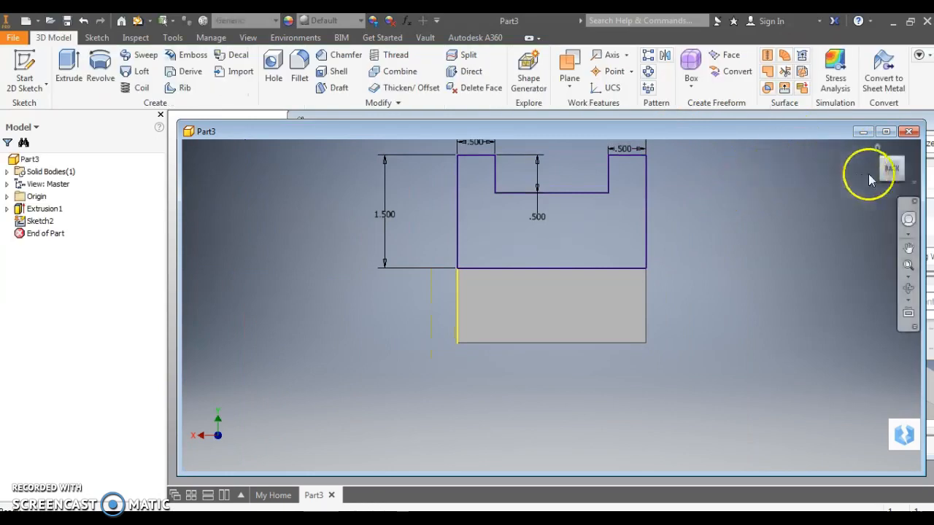
# Extrude the closed notched profile 1 in over the block, flipping the direction toward its slotted end and joining it to the solid
pyautogui.click(876, 150)
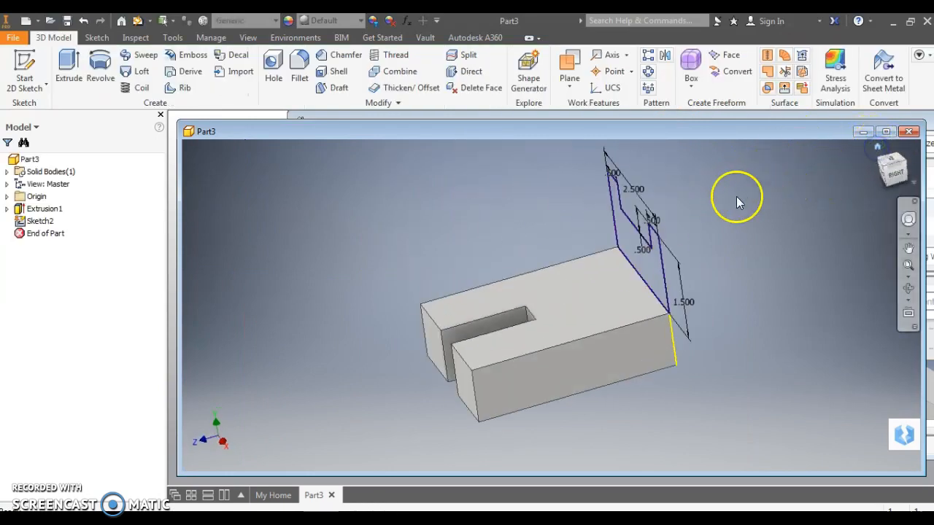
pyautogui.click(69, 60)
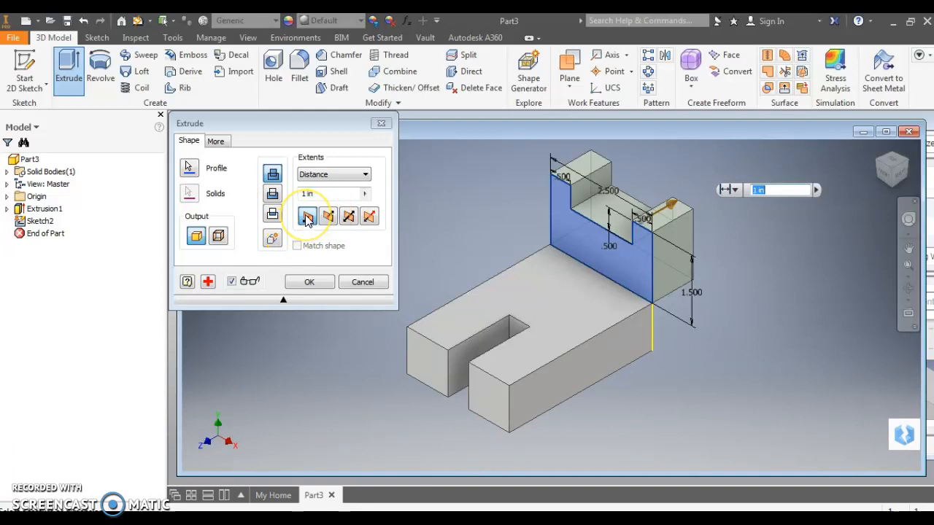
pyautogui.click(328, 218)
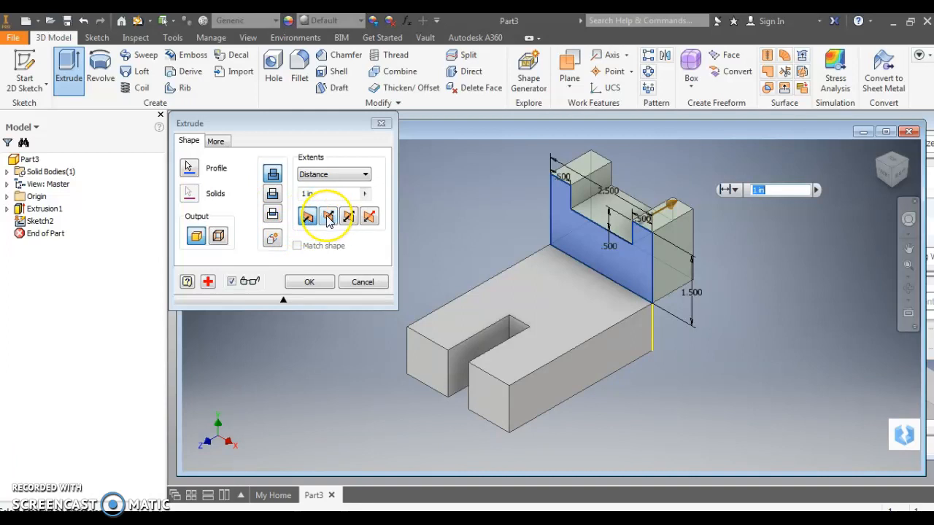
pyautogui.click(326, 219)
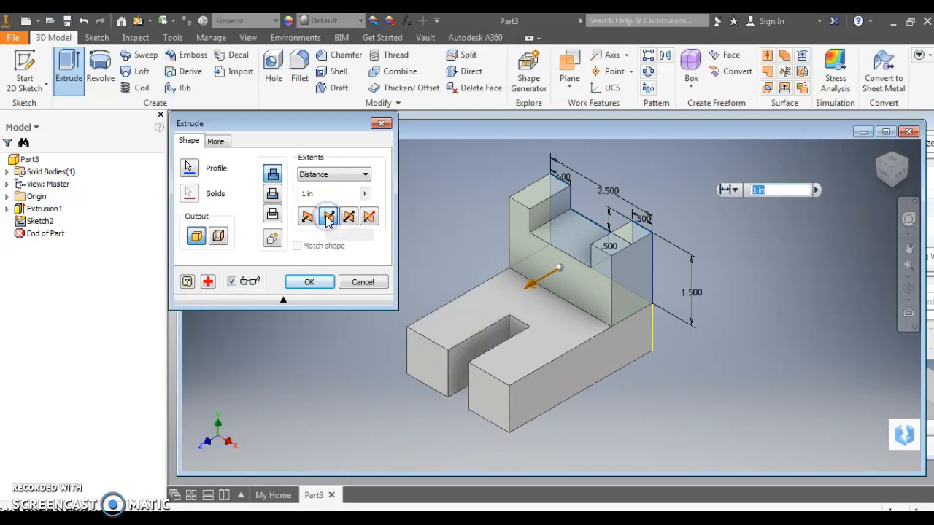
pyautogui.click(332, 220)
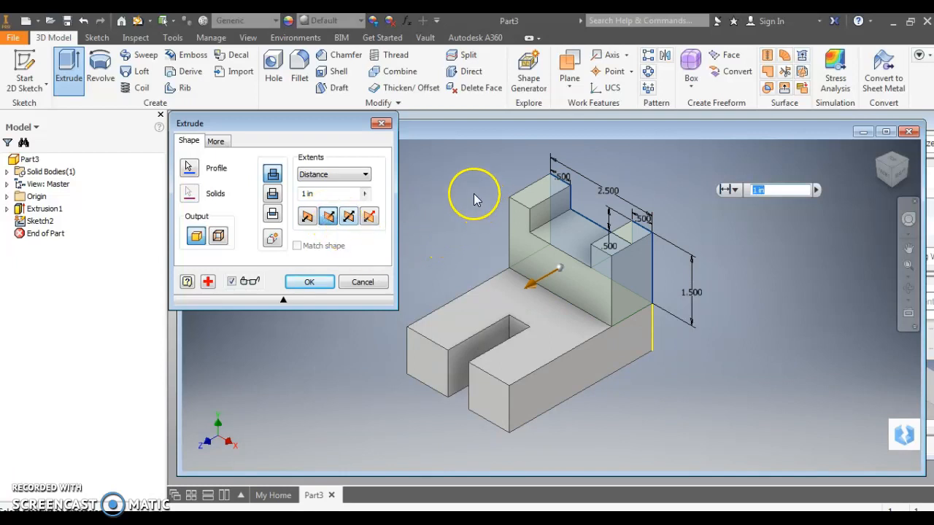
pyautogui.moveTo(775, 195)
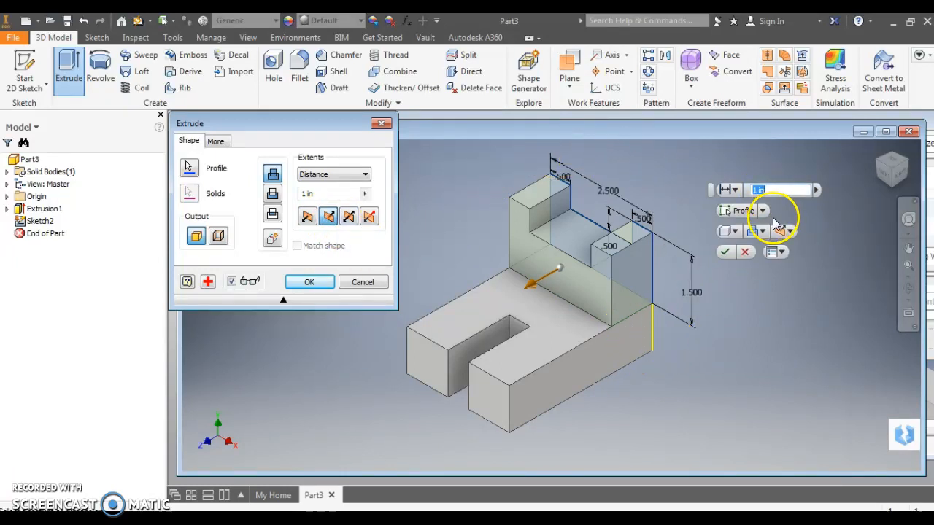
pyautogui.click(726, 252)
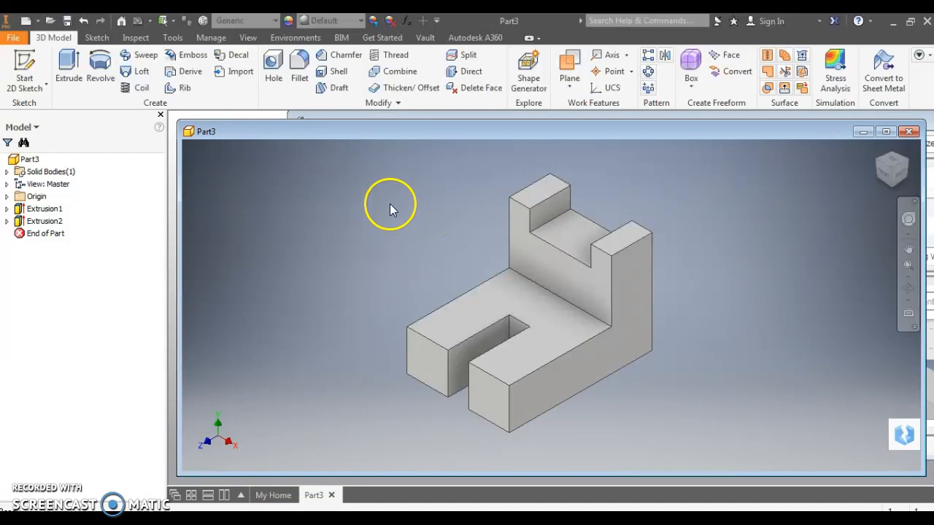
# Save the part to the Desktop as an Inventor part file named with the author's full name followed by "4.1.g-3a.ipt"
pyautogui.click(66, 21)
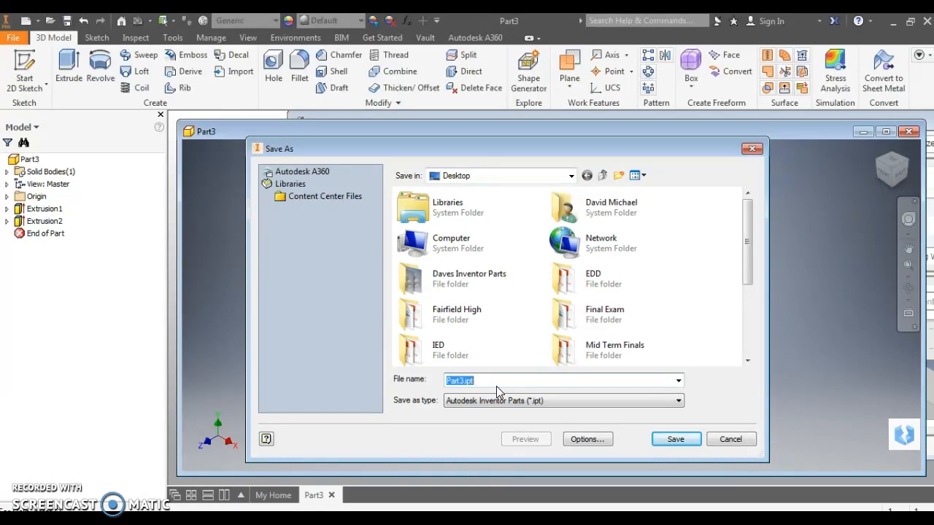
pyautogui.write('D')
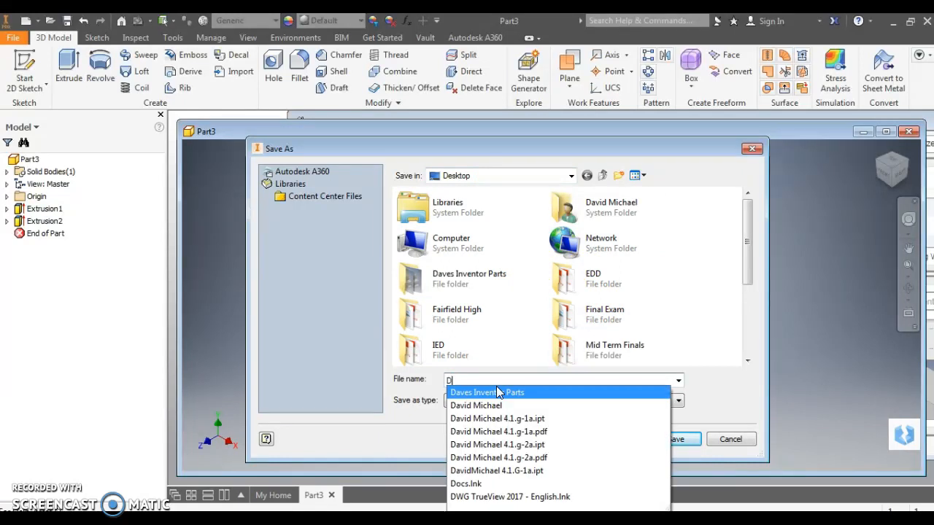
pyautogui.write('avidm ')
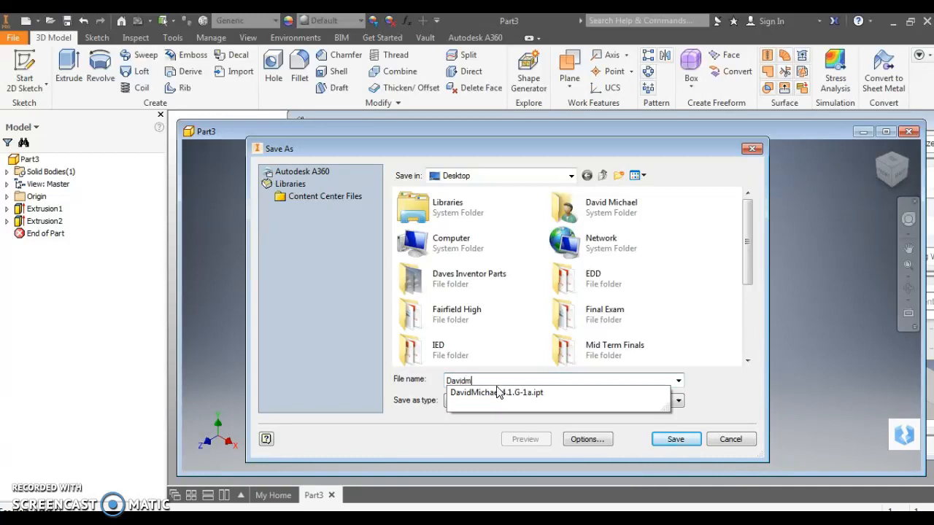
pyautogui.write('Michael')
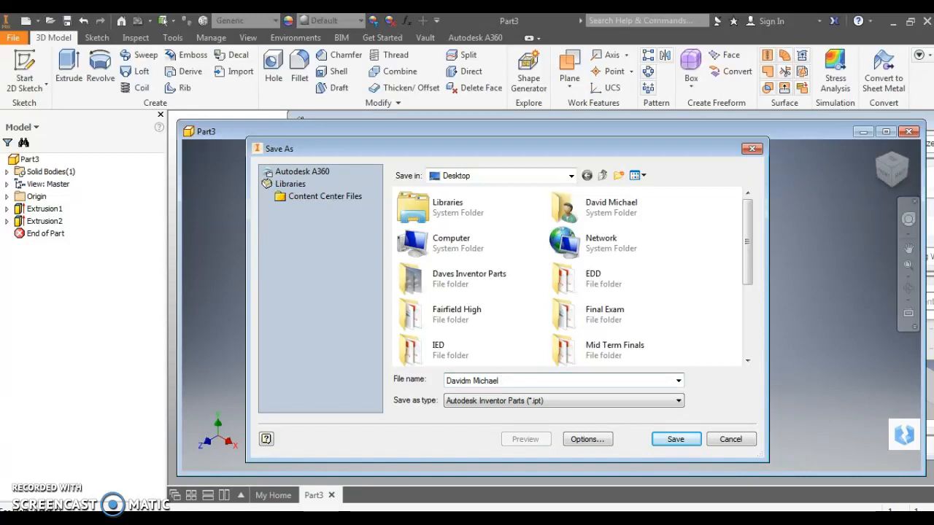
pyautogui.write('4.1.g-3a.ipt')
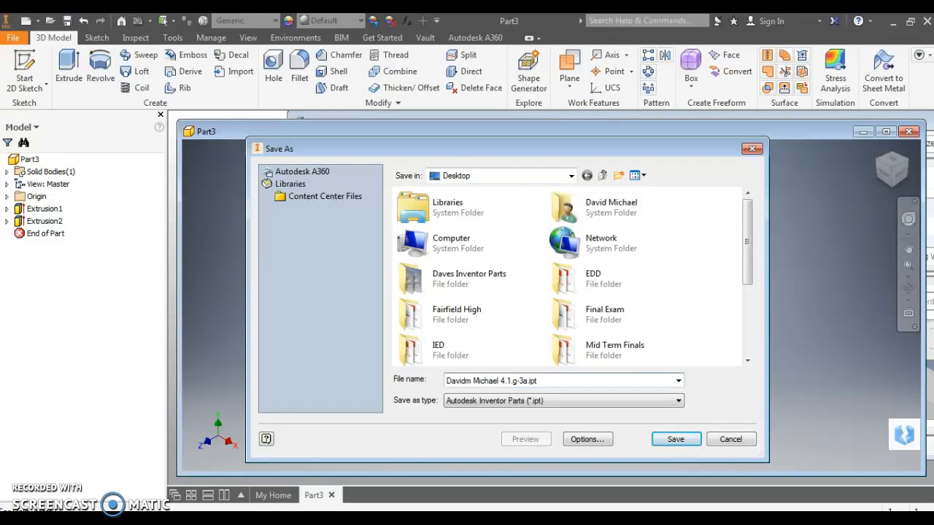
pyautogui.click(680, 442)
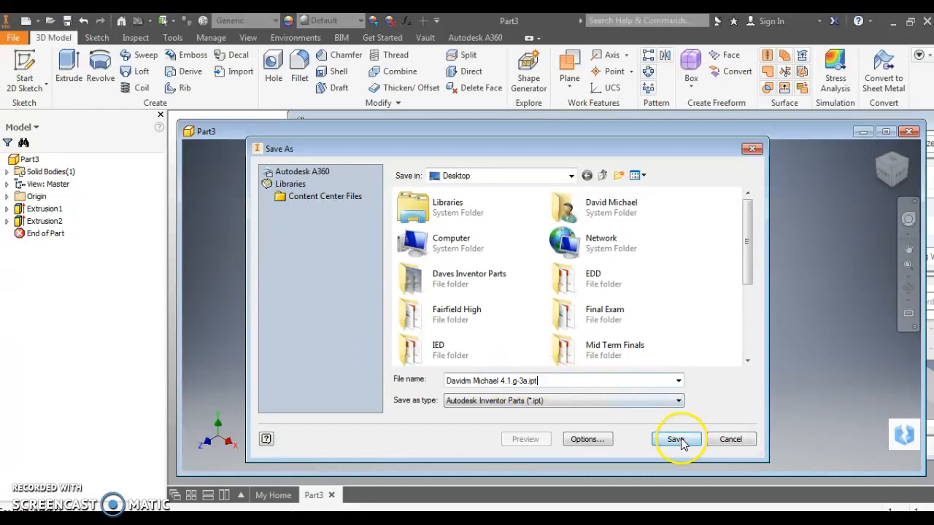
pyautogui.click(679, 439)
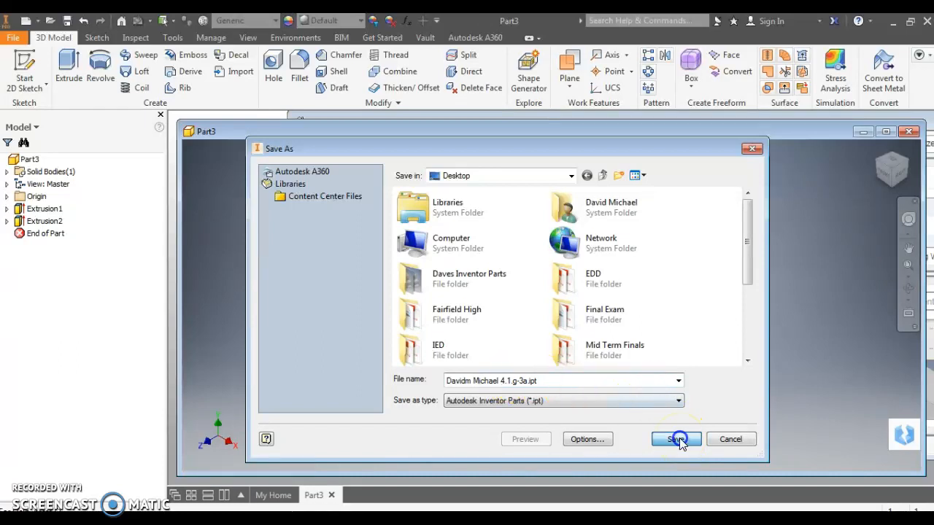